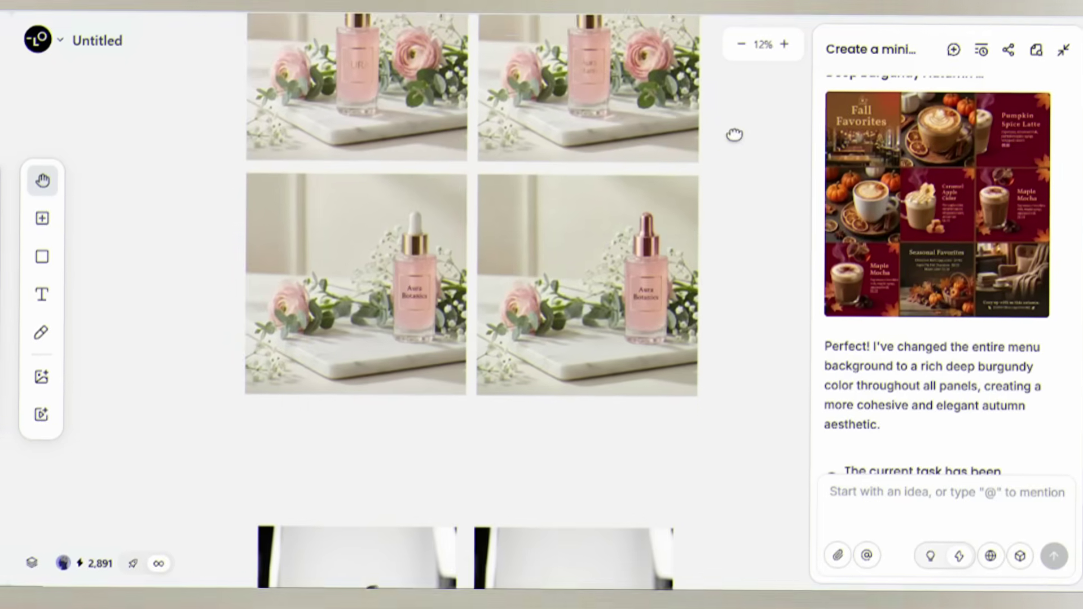
scroll(732, 170, down, 5)
scroll(728, 196, down, 3)
scroll(716, 198, down, 3)
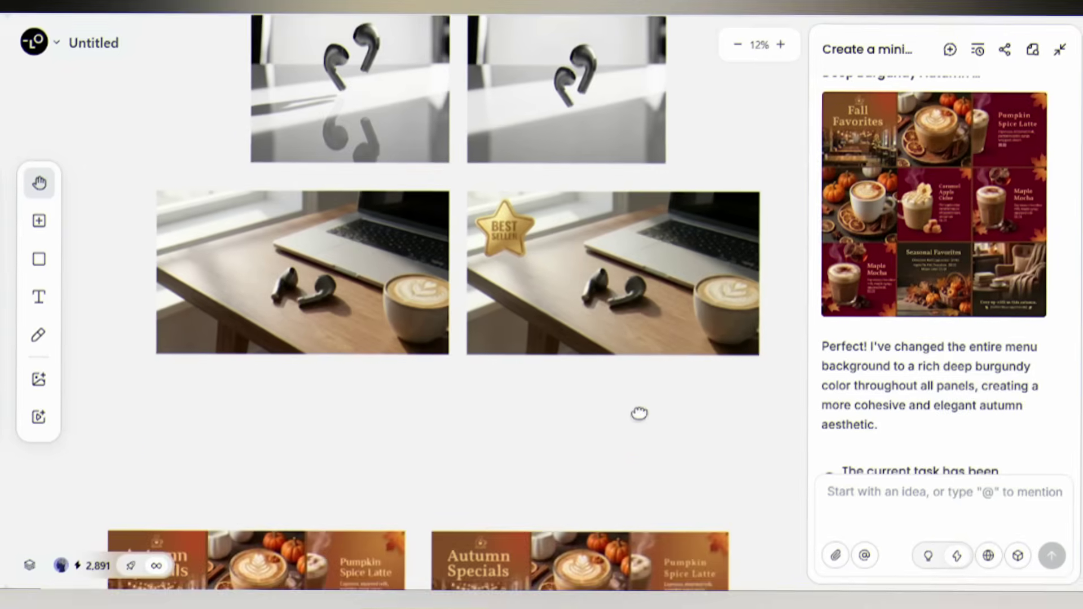
scroll(638, 414, down, 3)
scroll(635, 316, down, 3)
scroll(614, 282, down, 3)
scroll(613, 275, down, 3)
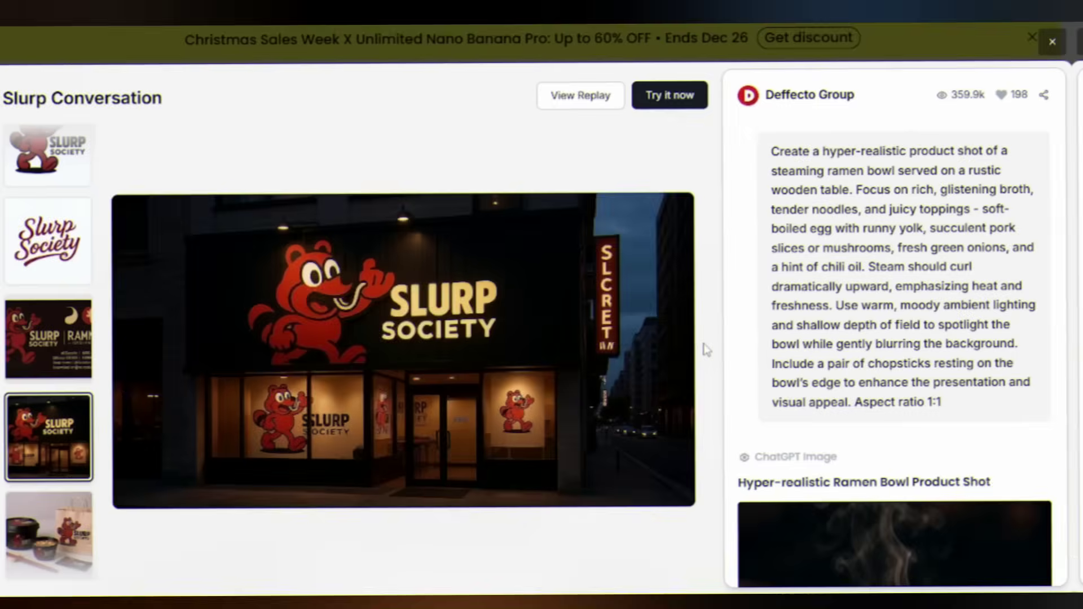
scroll(619, 84, down, 1)
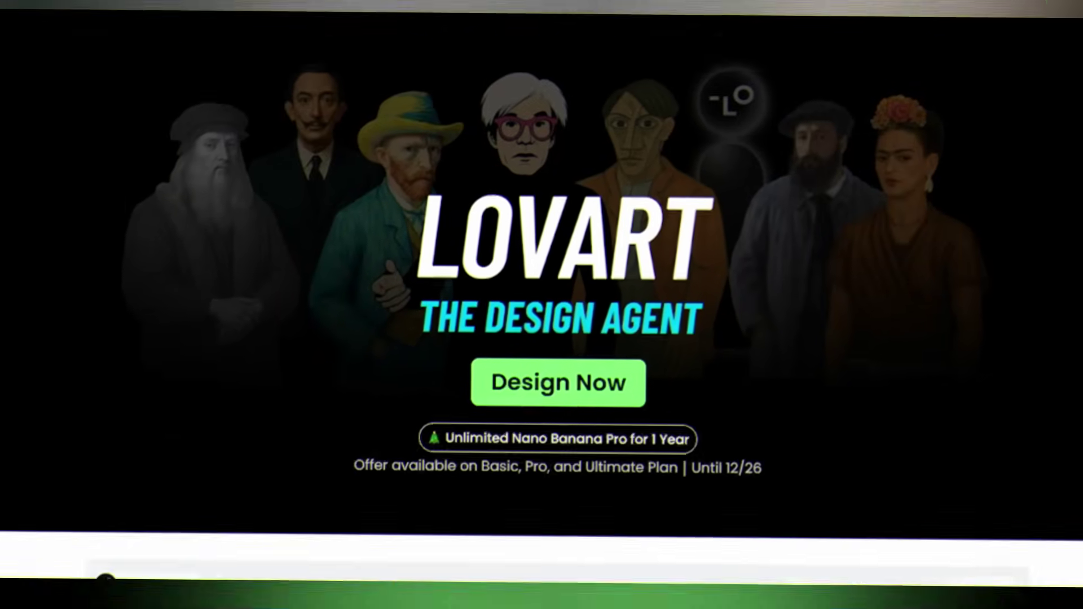
scroll(583, 365, down, 5)
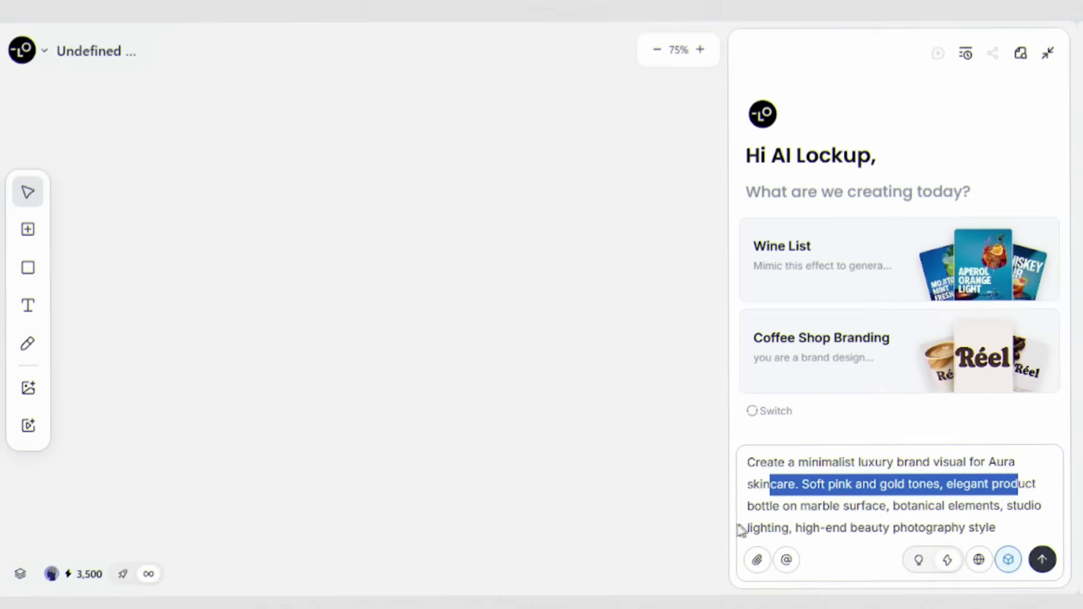
Submit the Aura skincare prompt and select the generated pink serum bottle on marble
click(1044, 560)
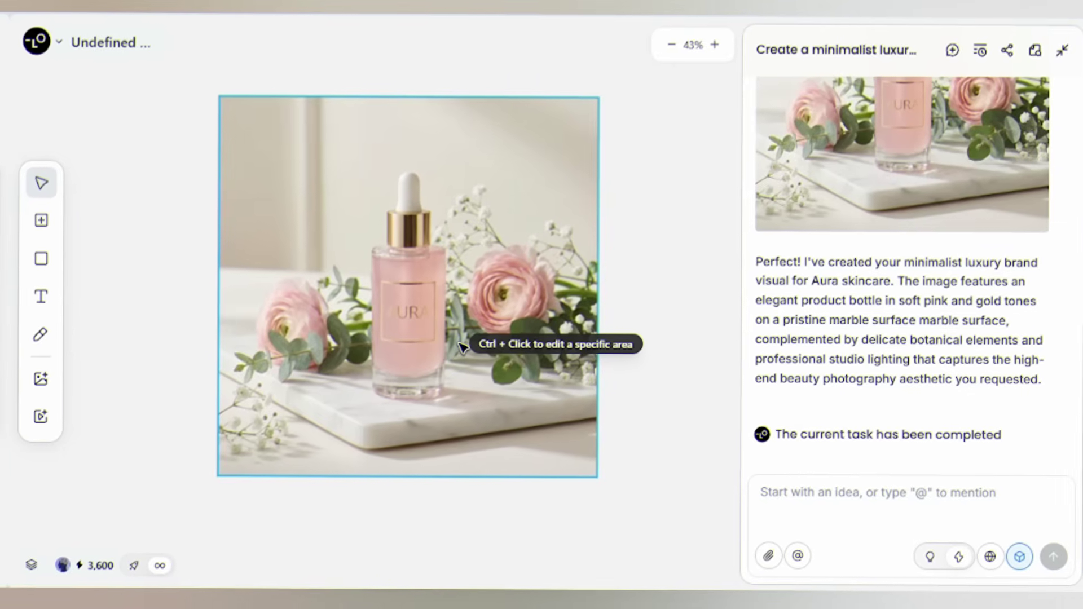
click(461, 346)
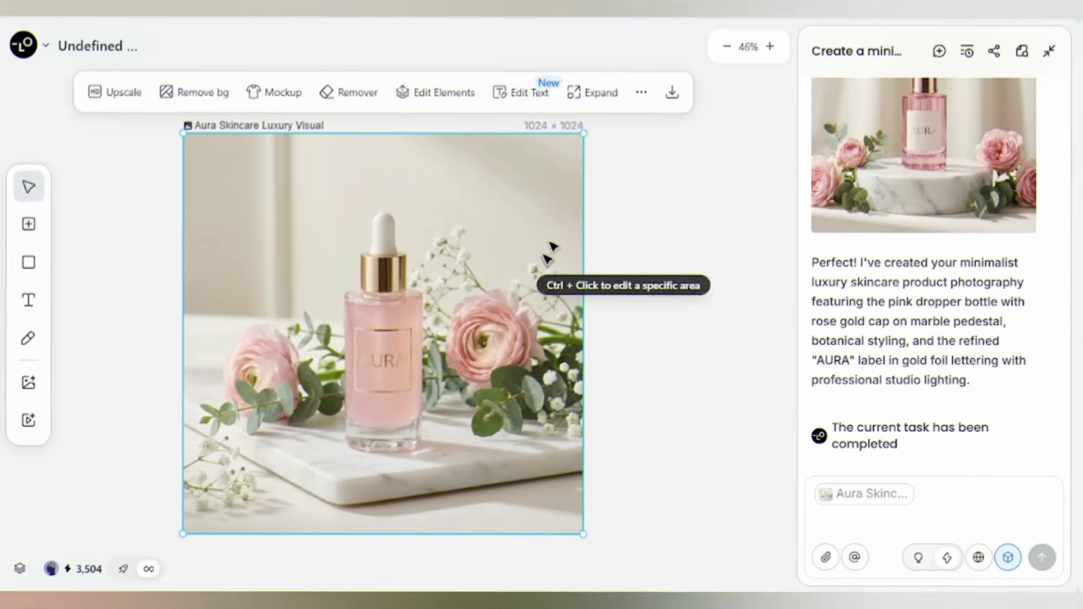
Change the bottle label text from AURA to 'Aura Botanics' and apply the edit
click(517, 93)
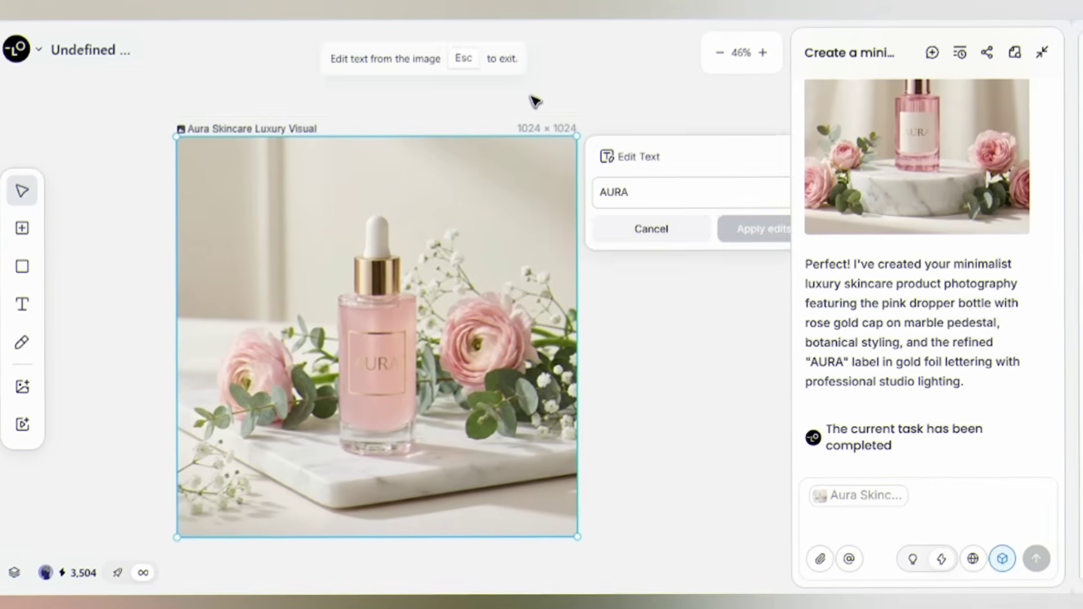
double_click(674, 178)
text(Aura Botanics)
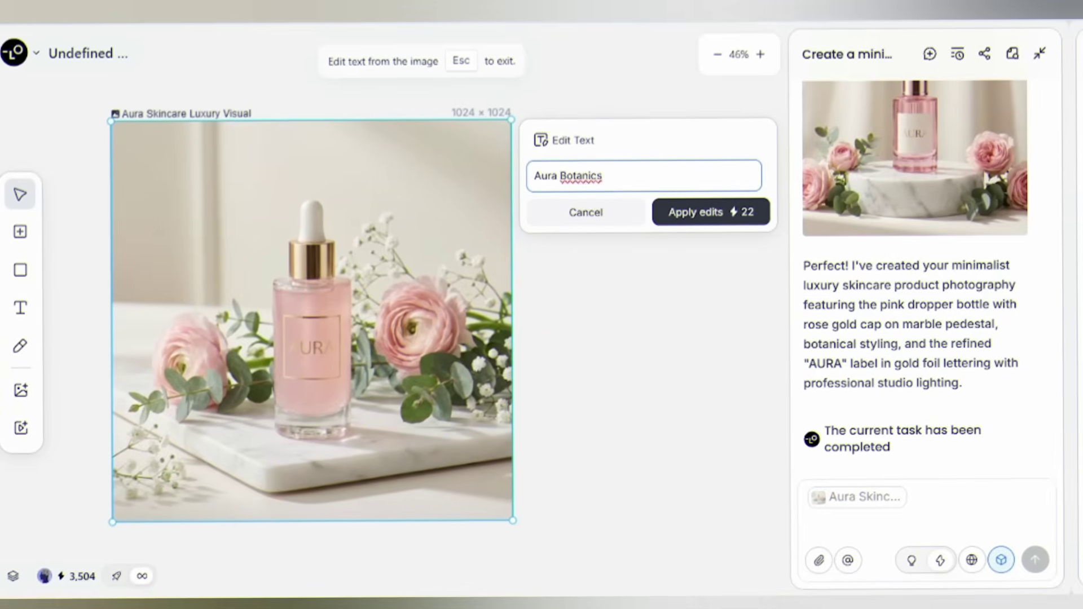
click(699, 216)
click(699, 214)
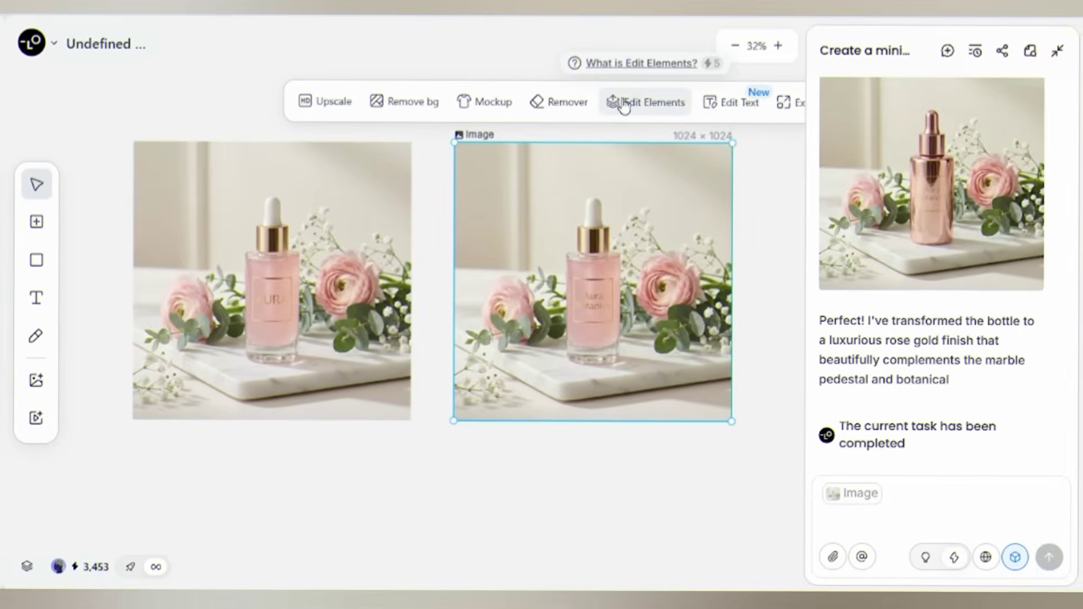
Split the Aura Botanics image into element layers, select its label text, then inspect the bottle layers
click(675, 108)
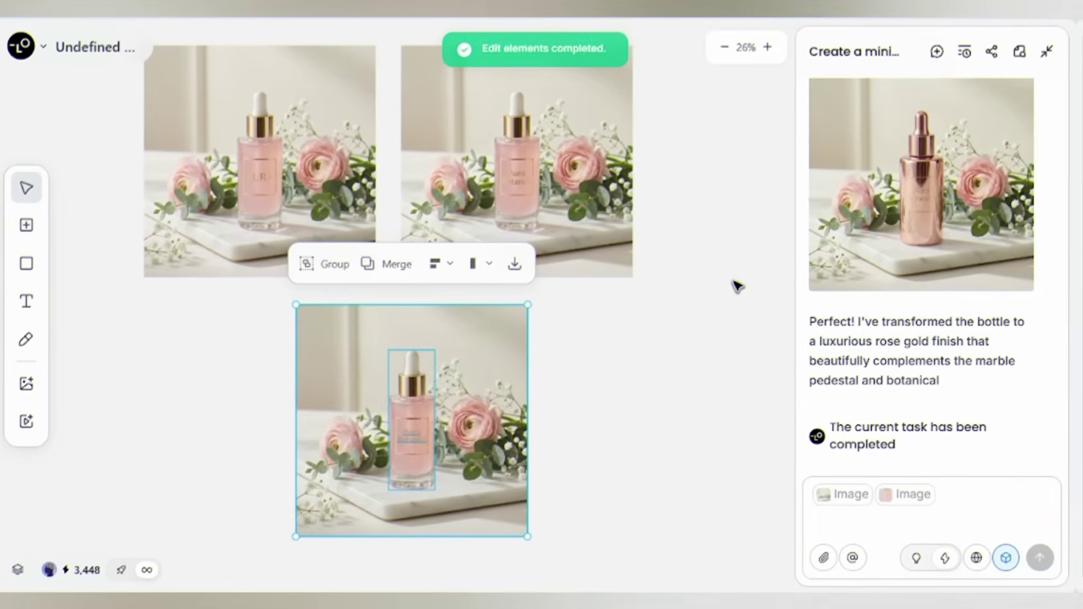
click(379, 438)
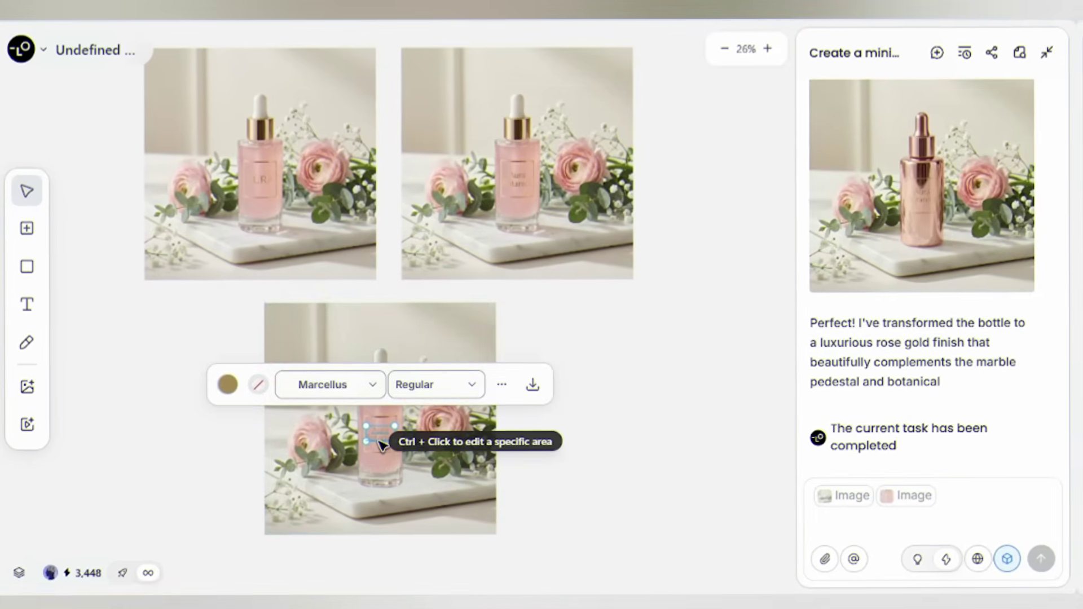
scroll(380, 445, up, 5)
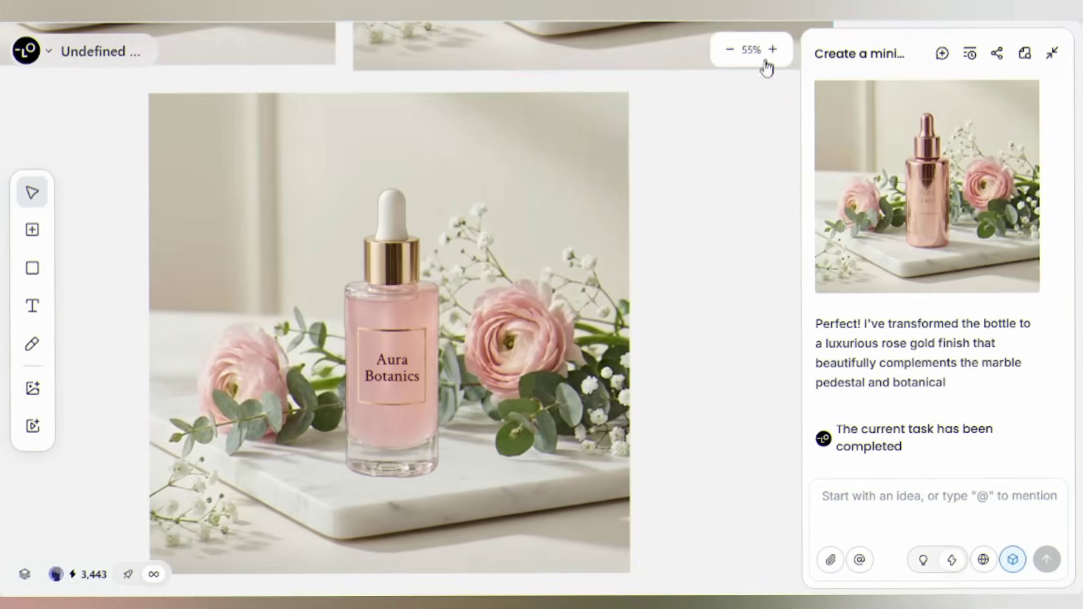
click(782, 60)
click(458, 277)
scroll(458, 277, down, 2)
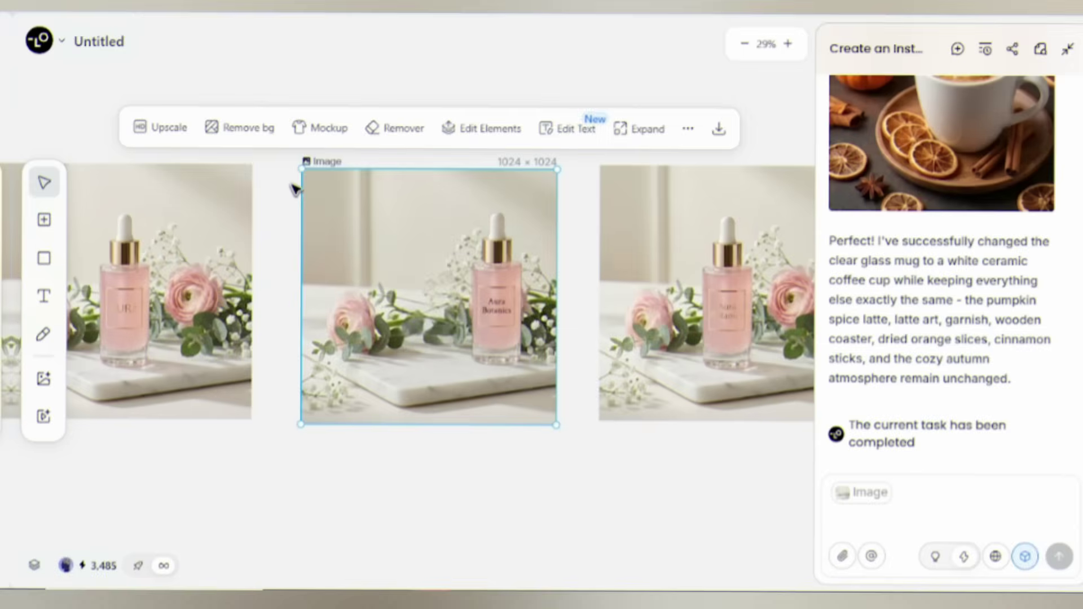
ctrl+click(479, 313)
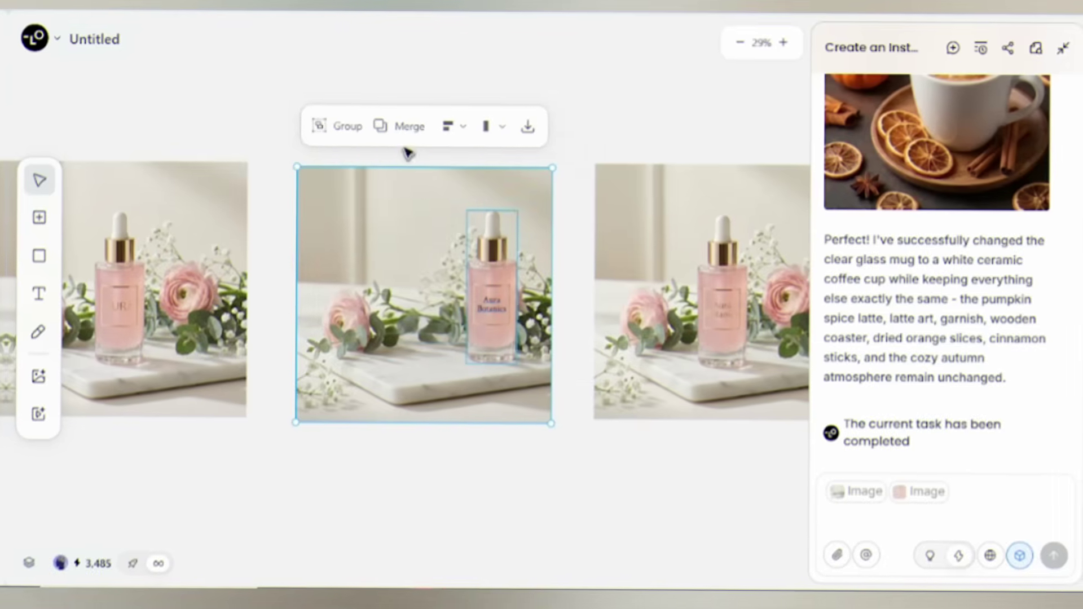
click(396, 134)
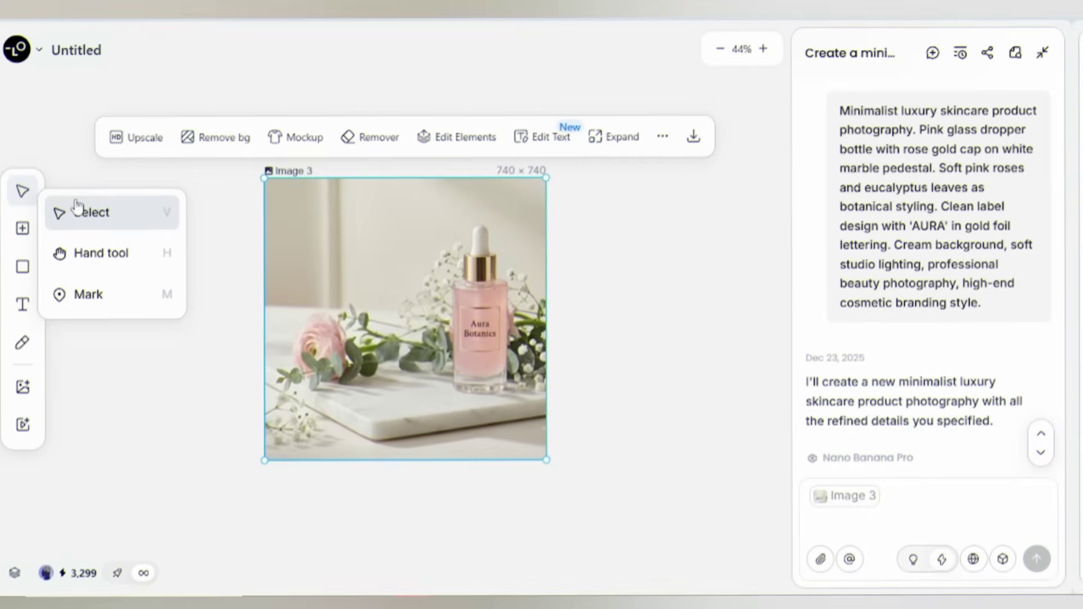
Mark the dropper tip and cap, requesting the tip be recoloured to match the rose gold cap
click(89, 293)
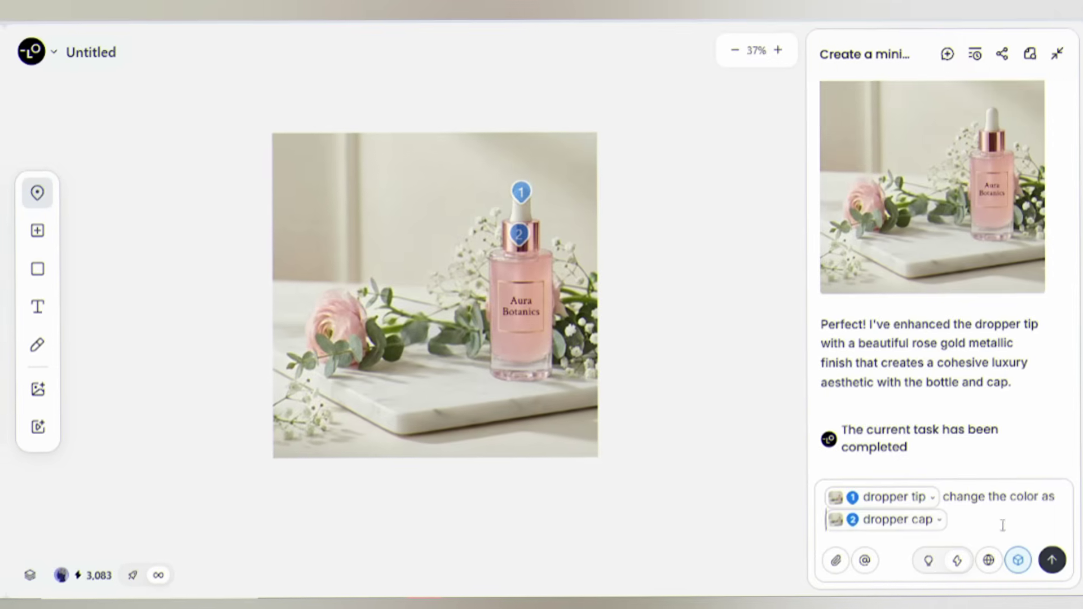
key(Return)
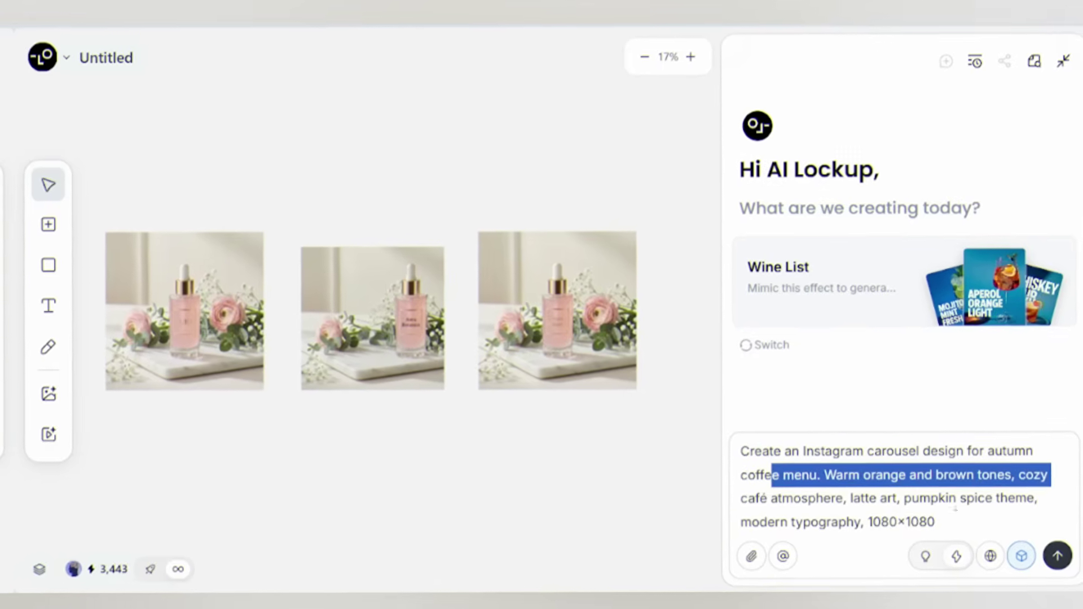
Submit the Instagram autumn coffee menu carousel prompt with latte art and pumpkin spice drinks
click(1047, 553)
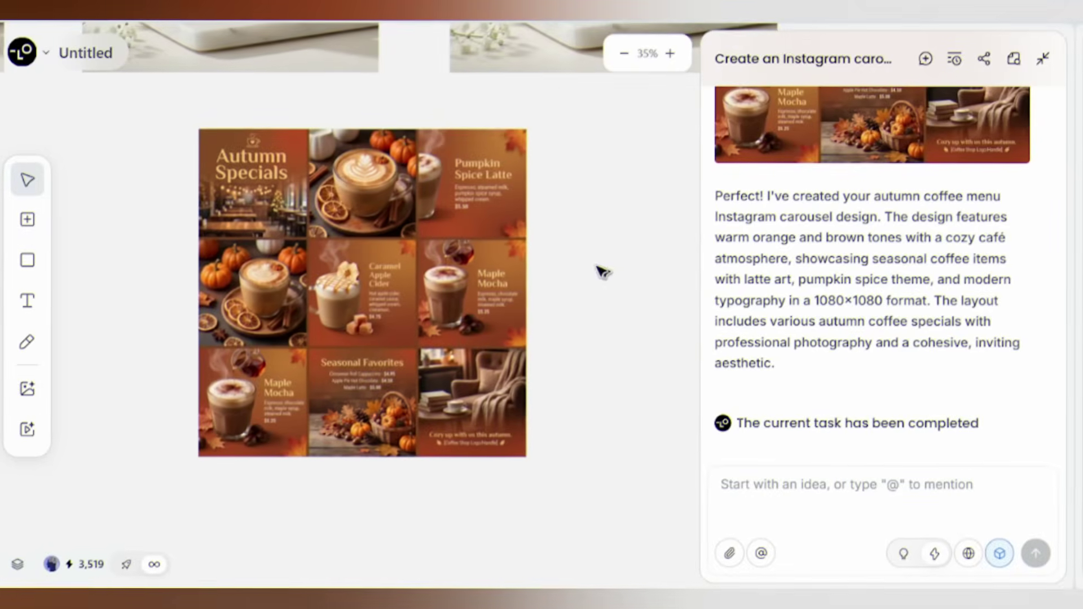
Layer the carousel, request a white ceramic cup for the middle-left glass mug, and place it in the grid
click(398, 216)
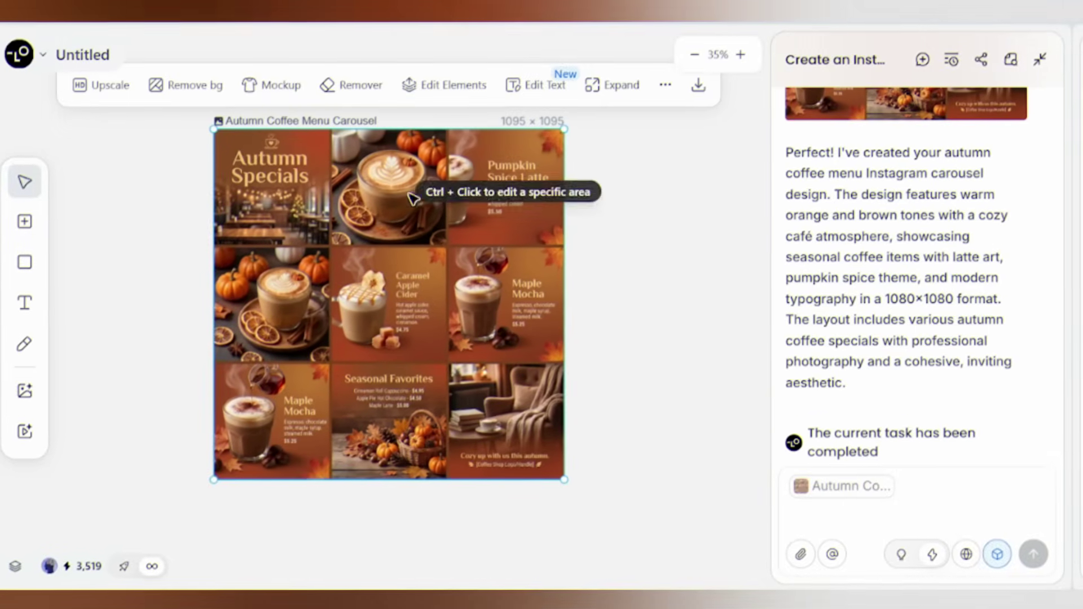
click(440, 88)
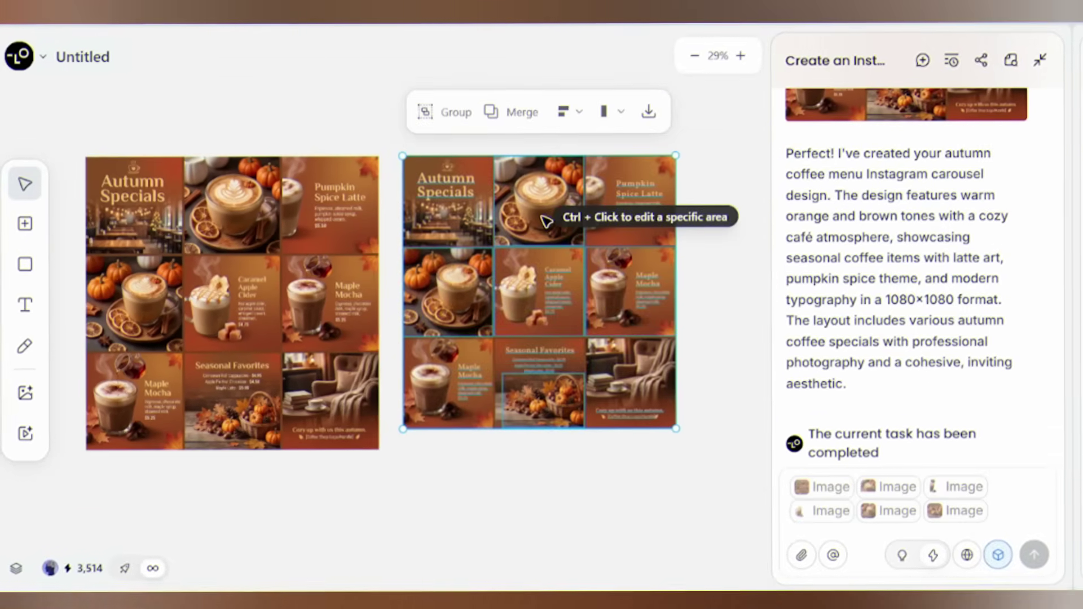
click(461, 303)
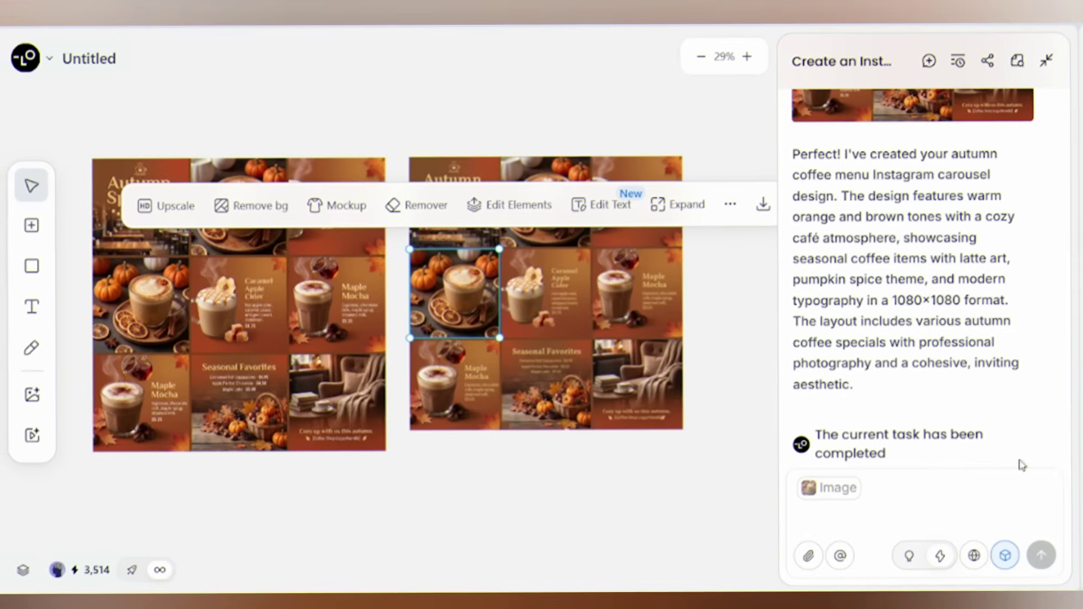
click(887, 489)
text(Change the clear glass mug to a white ceramic coffee cup, keep everything else the same)
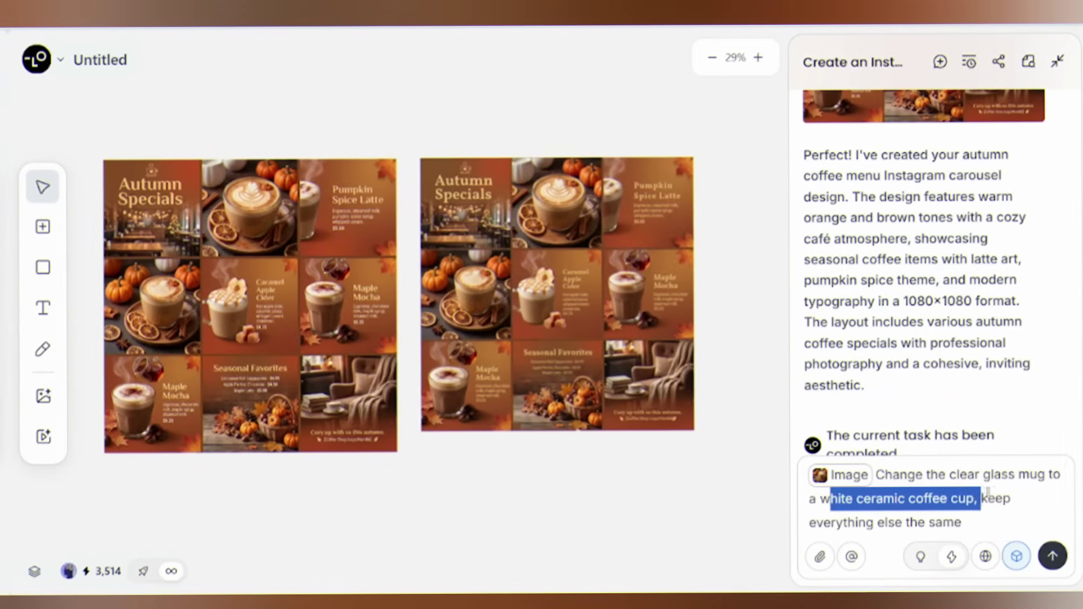
key(Return)
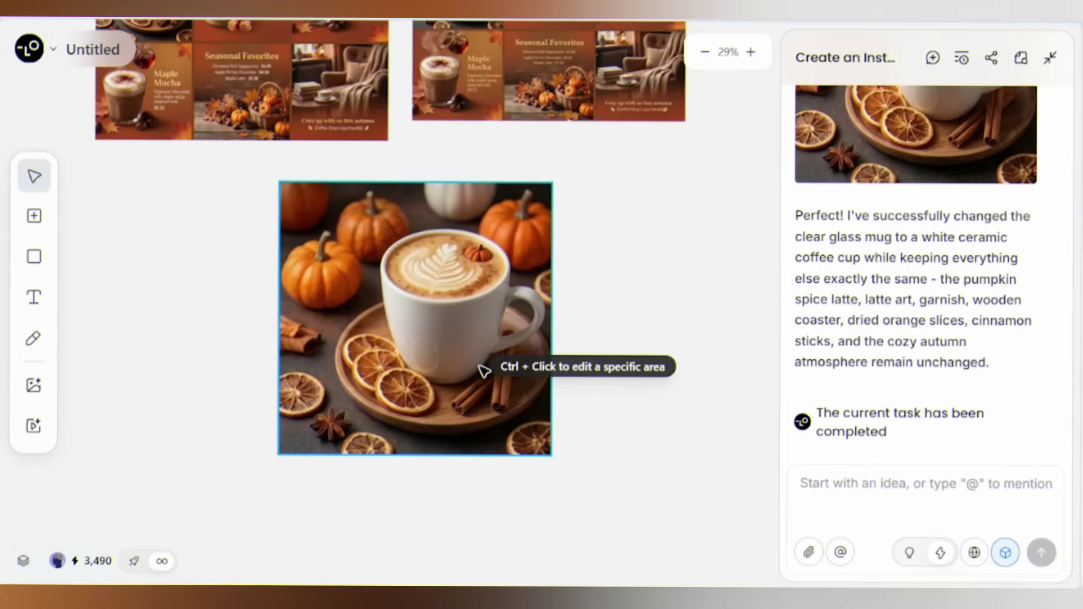
scroll(507, 368, down, 5)
drag(457, 387, 478, 184)
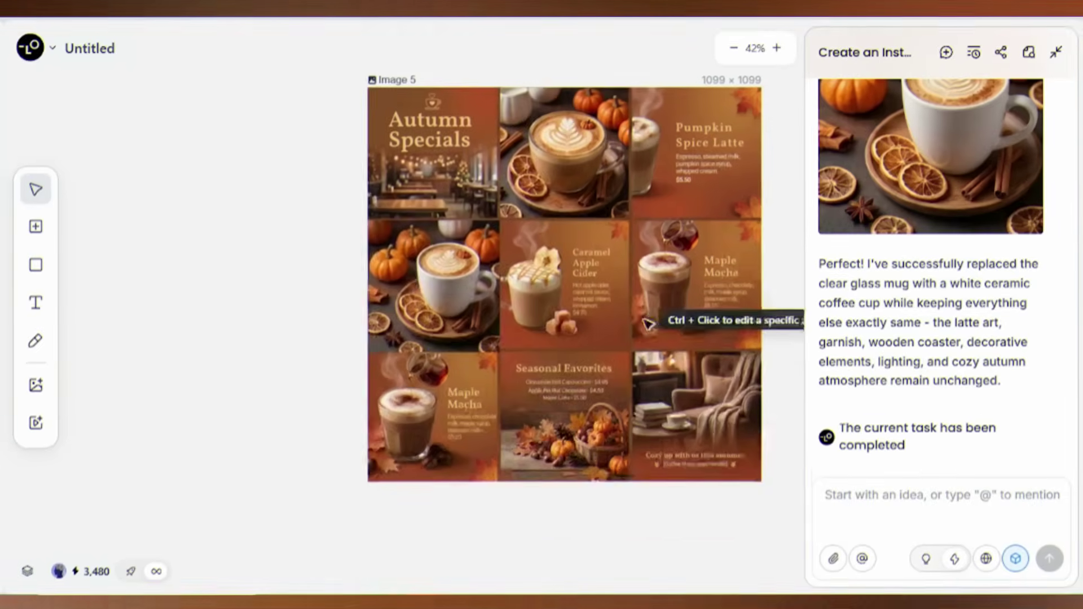
Apply the heading change from Autumn Specials to Fall Favorites on the updated coffee grid
click(647, 323)
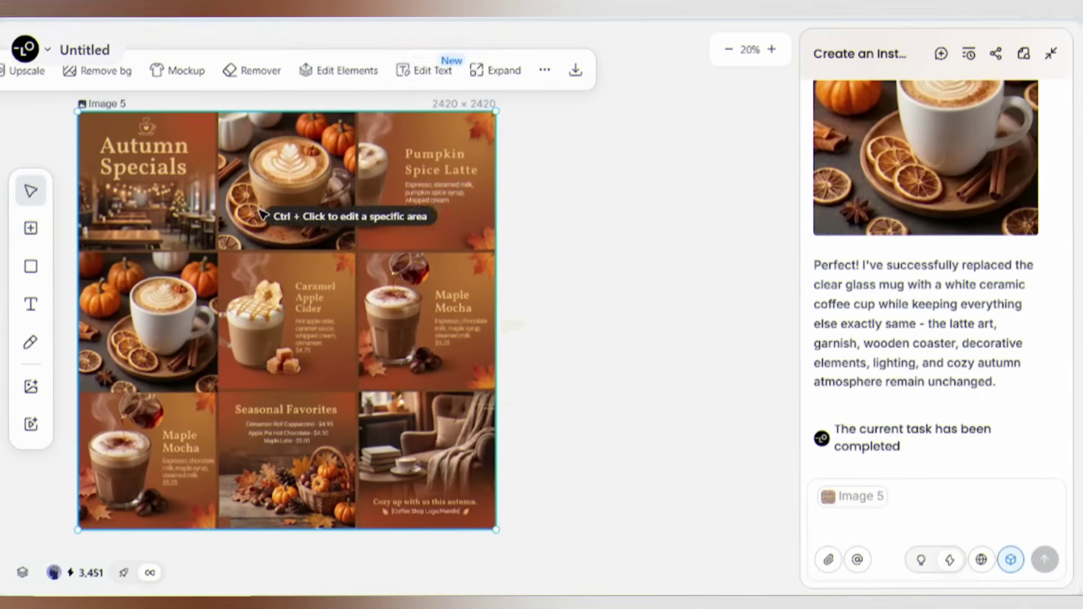
text(Fall Favorites)
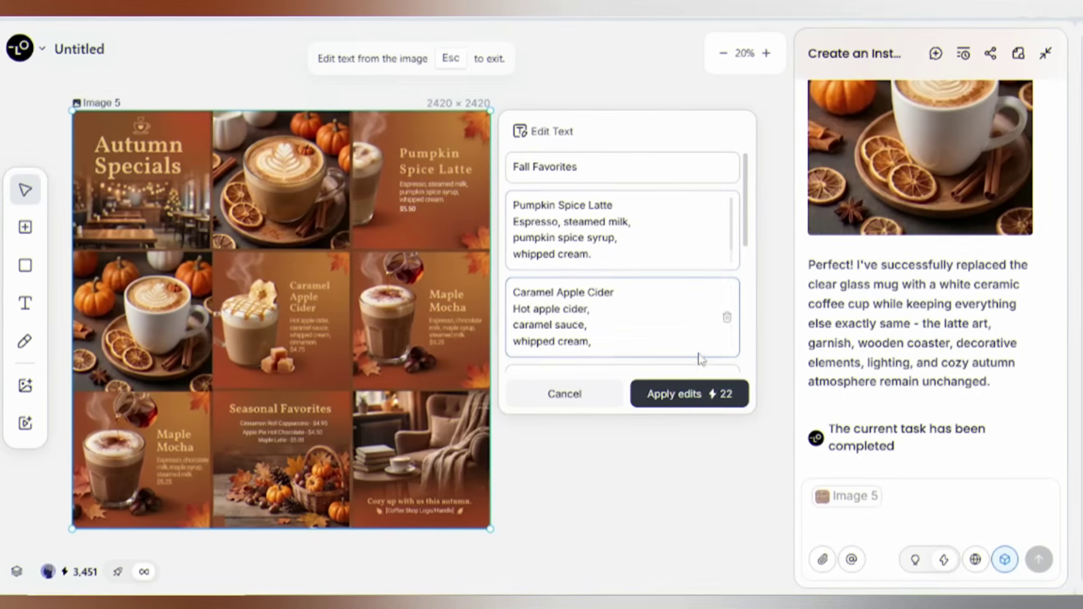
click(703, 392)
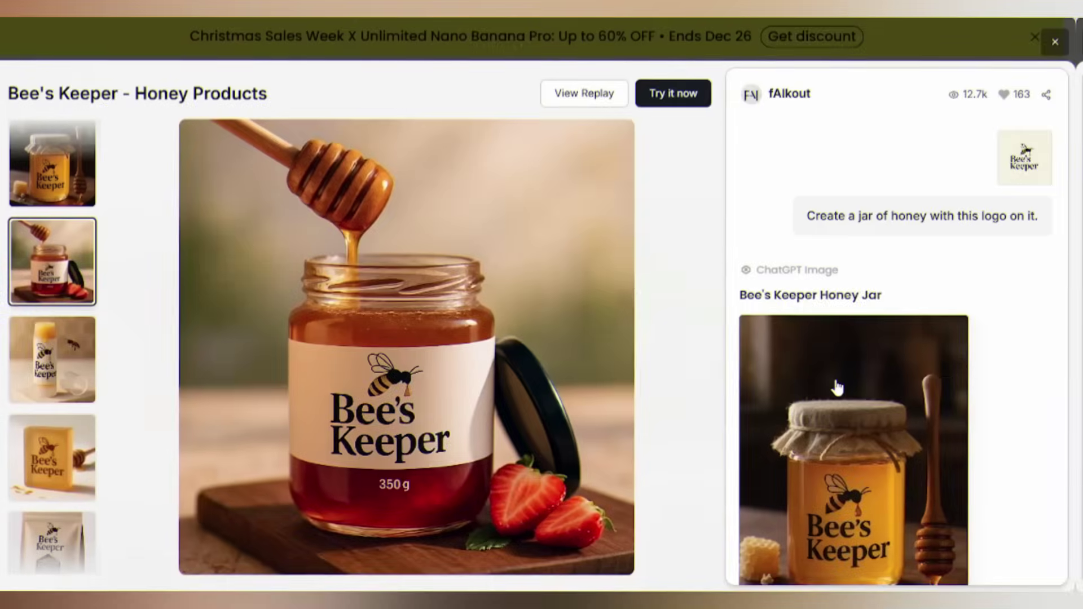
Advance the Bee's Keeper showcase to the next image, the lip balm shot
key(Down)
key(Down)
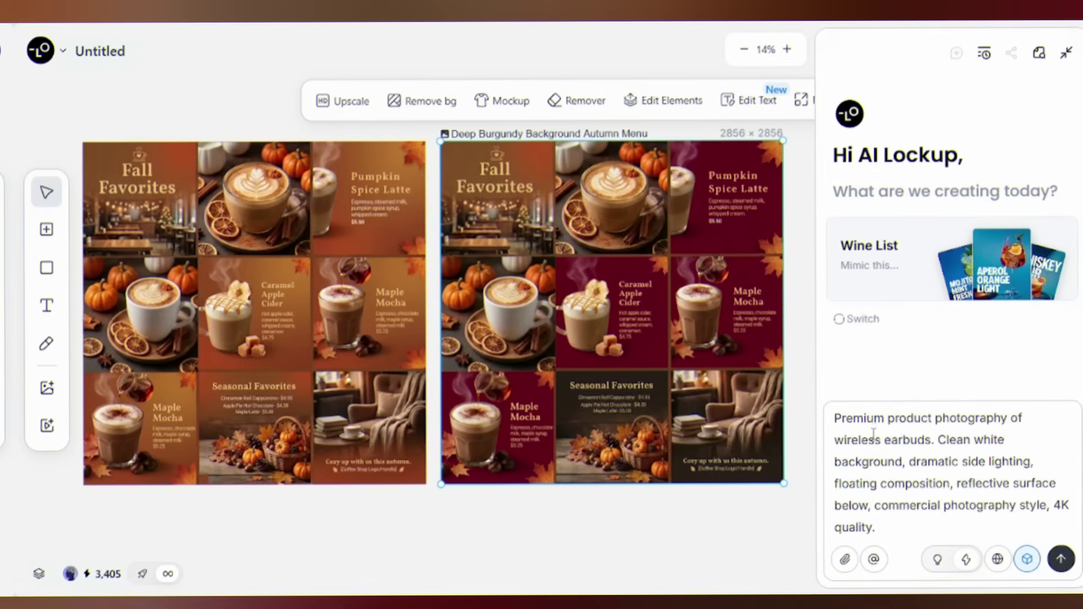
Generate the premium wireless earbuds product photography shot and review the result
drag(875, 418, 1026, 419)
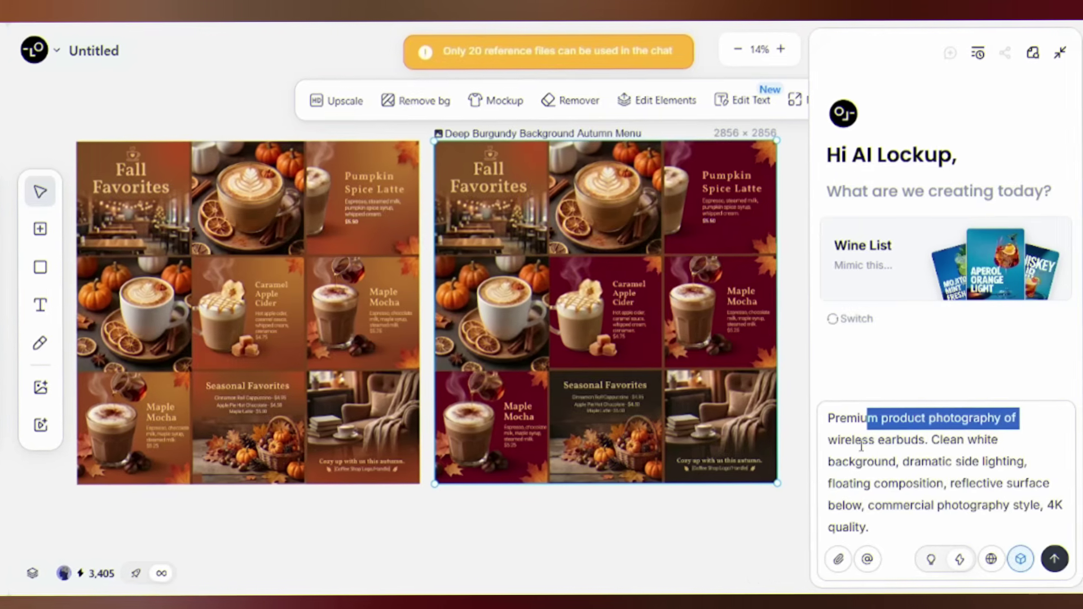
click(1049, 560)
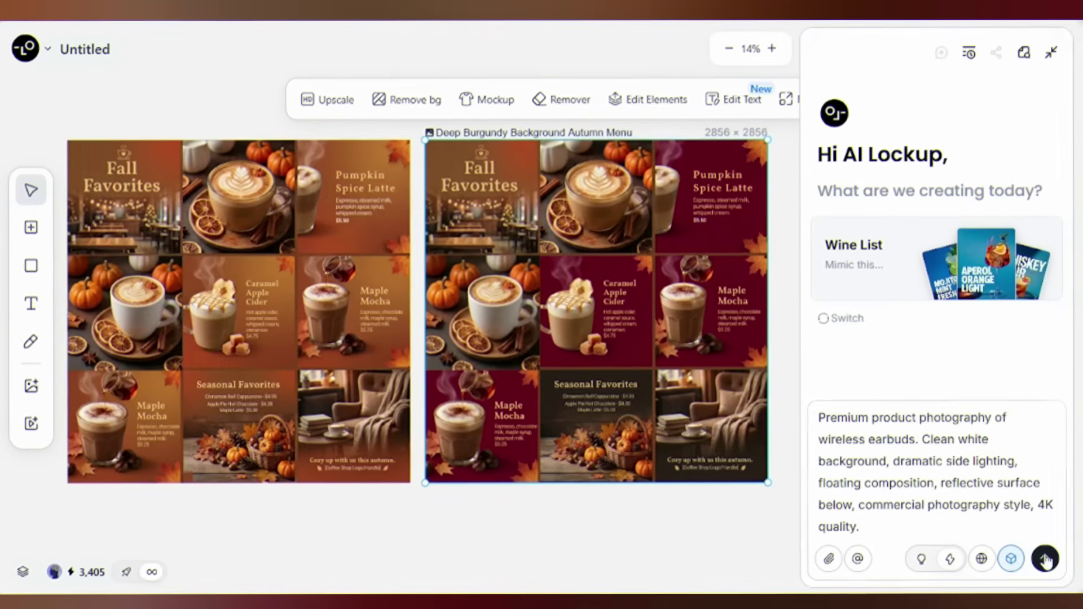
click(1049, 561)
click(554, 193)
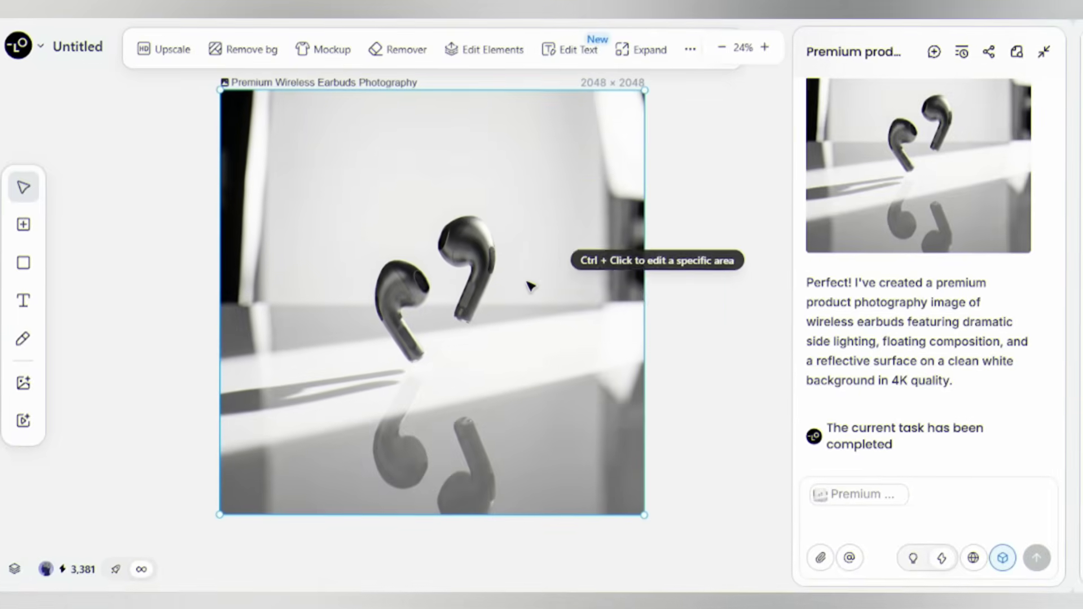
click(667, 255)
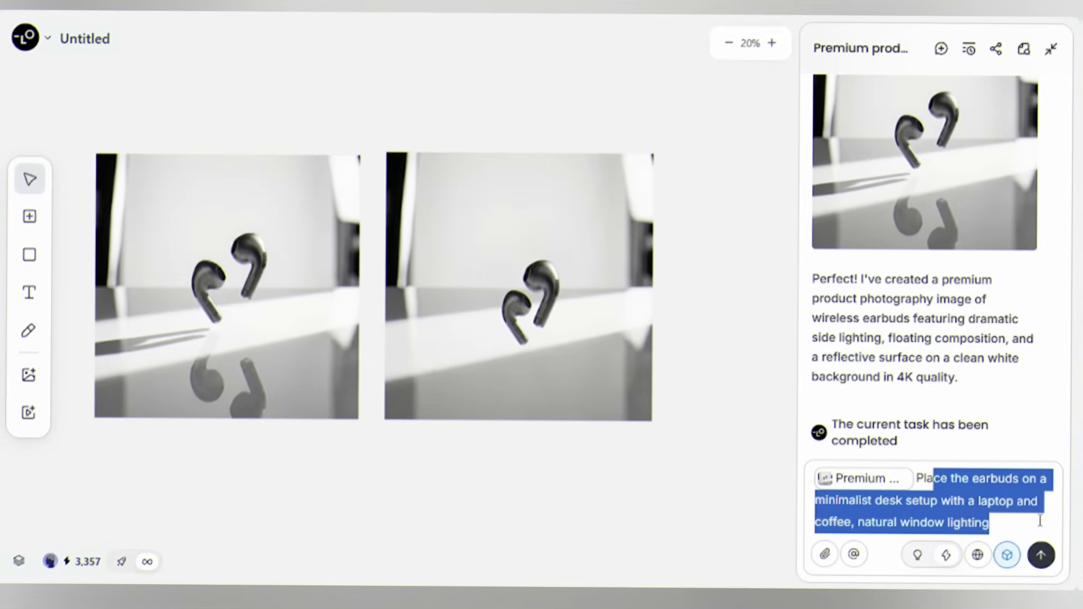
Generate the minimalist desk scene with earbuds, laptop and coffee, nudging it slightly higher
click(1045, 553)
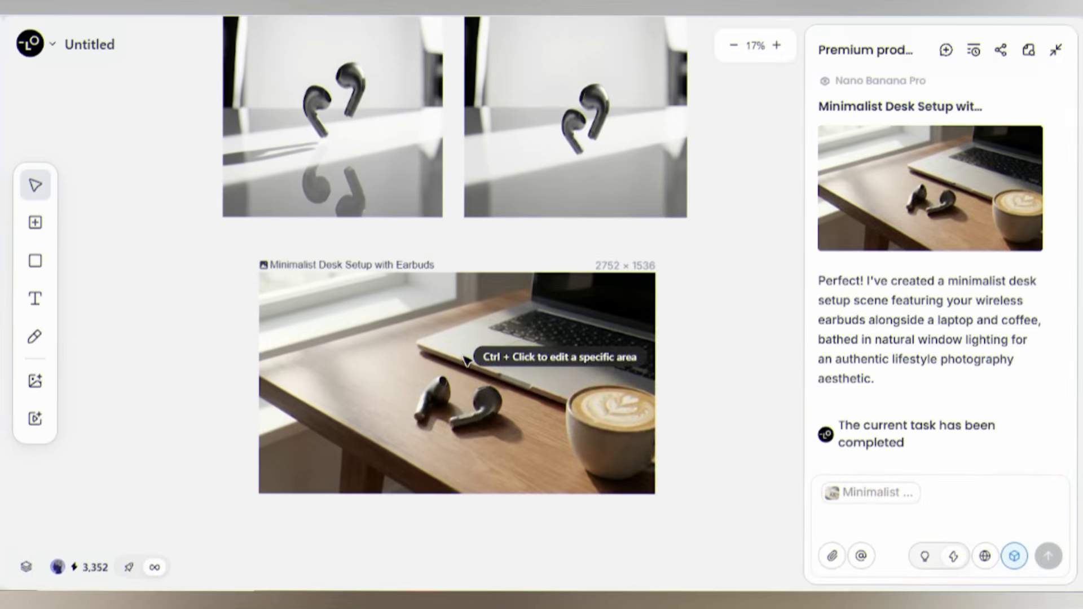
click(773, 46)
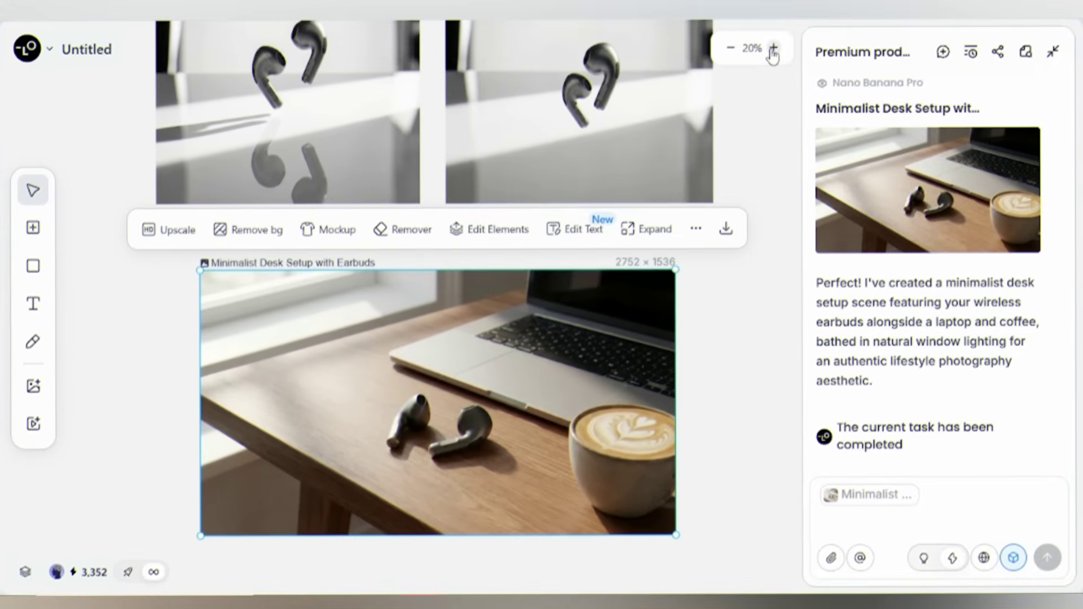
drag(582, 398, 593, 375)
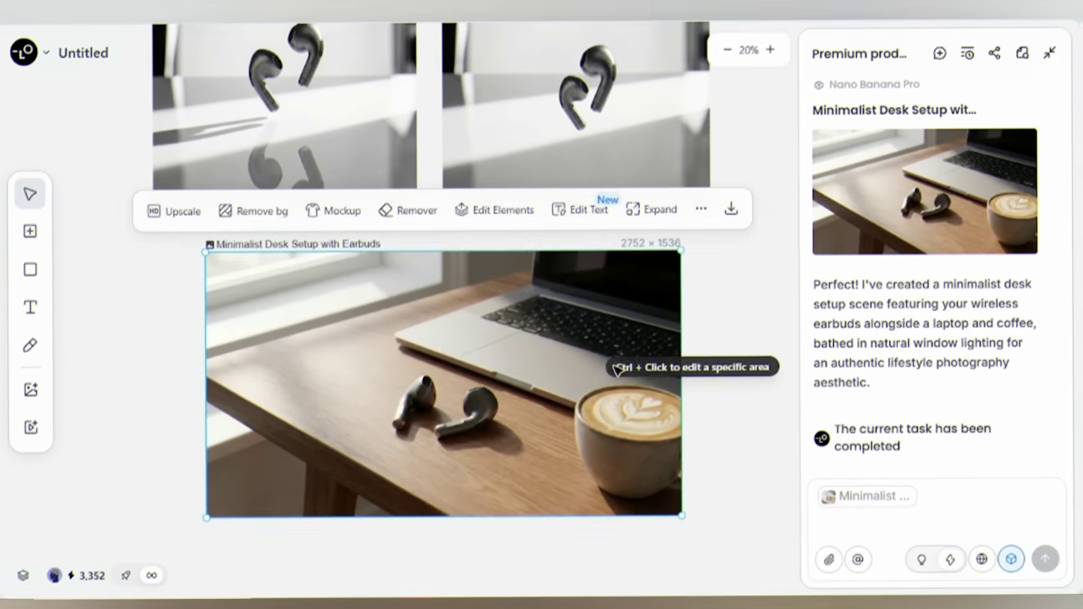
click(715, 381)
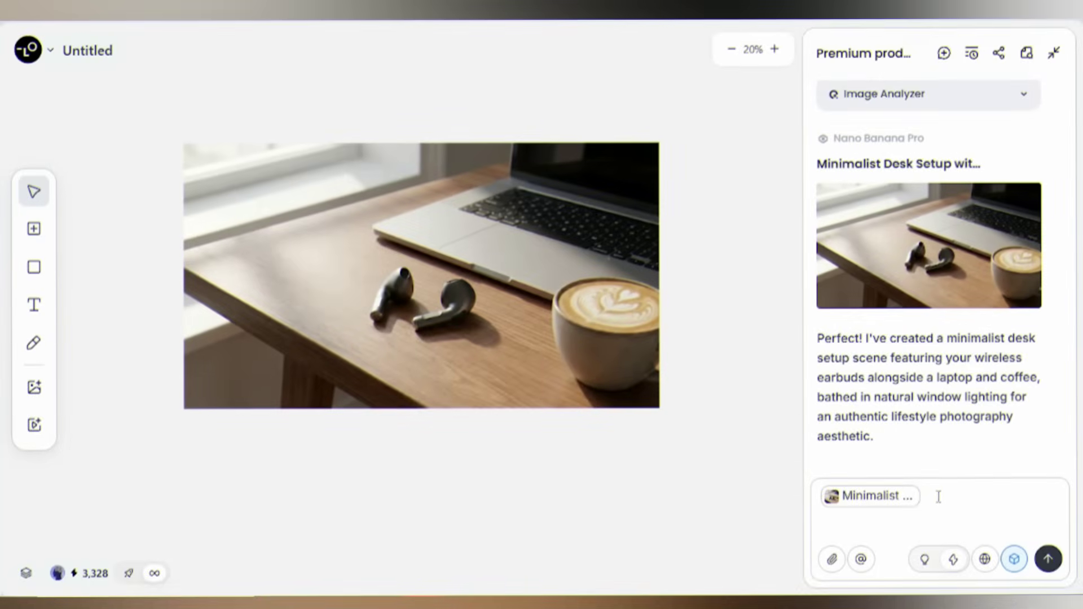
Paste the gold star BEST SELLER badge prompt for the desk scene and pan to the badged version
right_click(937, 497)
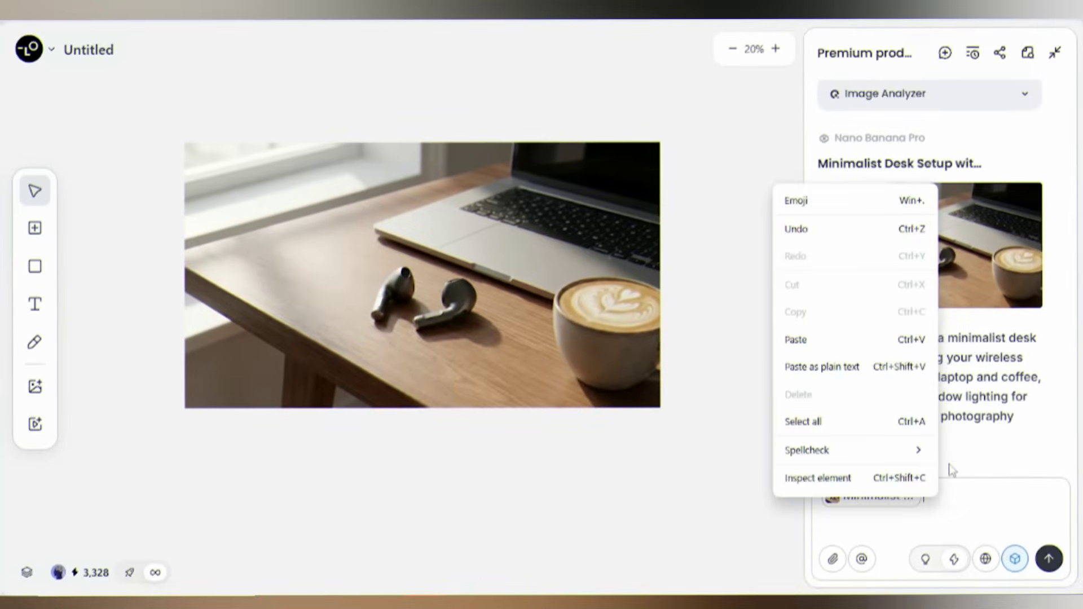
click(854, 339)
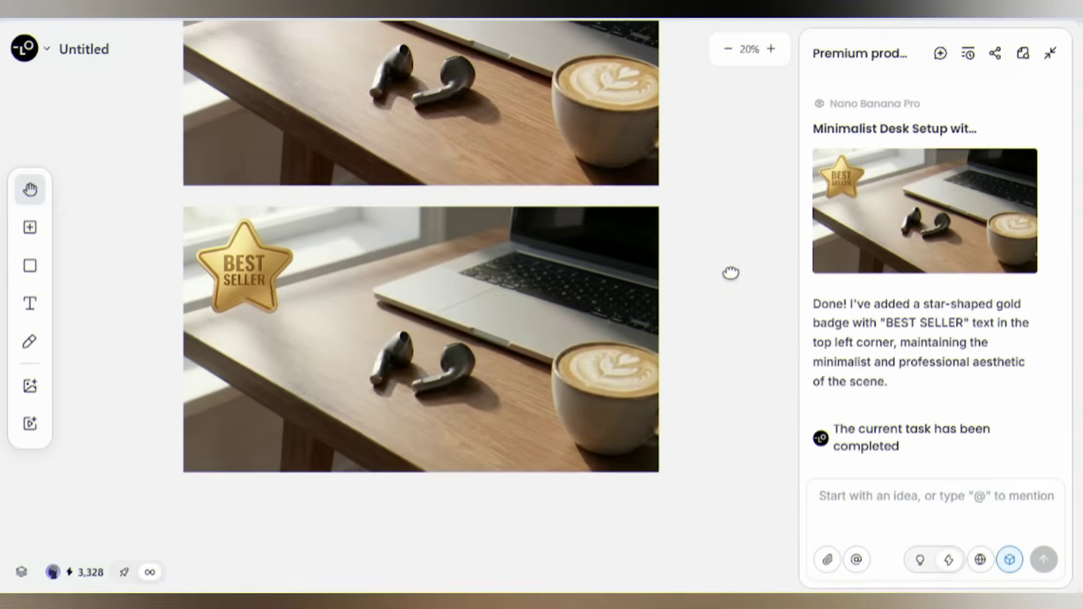
mouse_move(729, 273)
mouse_down()
mouse_move(718, 347)
mouse_move(721, 258)
mouse_up()
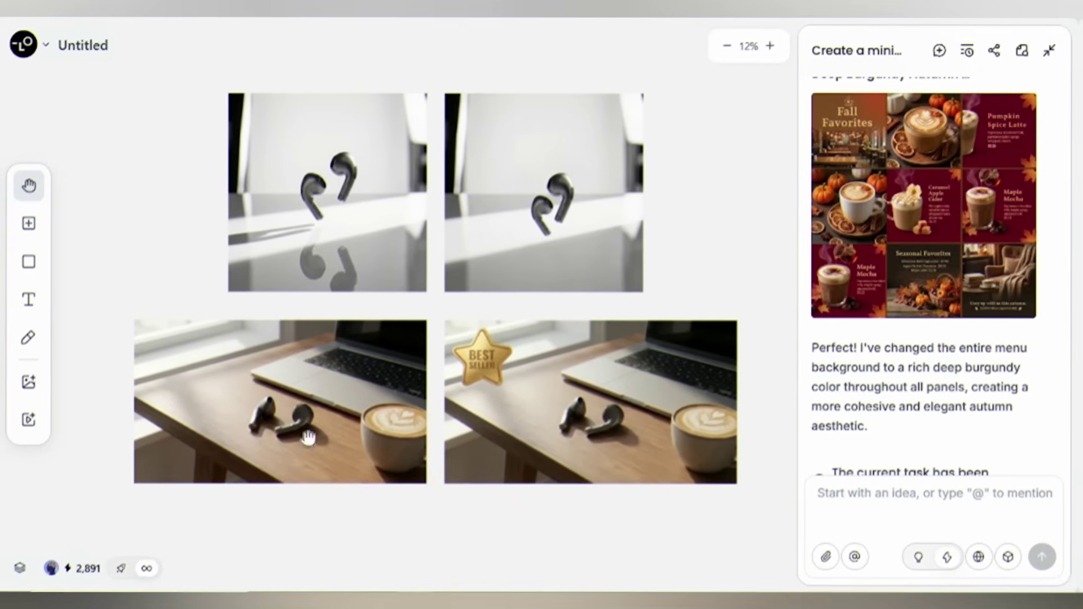
scroll(626, 475, down, 3)
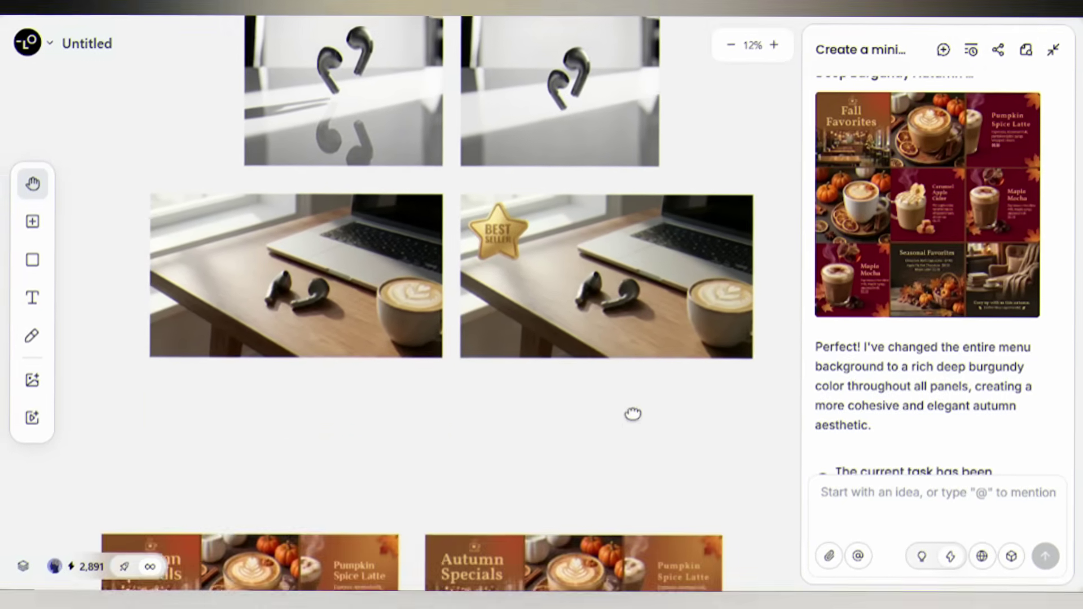
scroll(633, 373, down, 3)
scroll(631, 322, down, 4)
scroll(617, 280, down, 3)
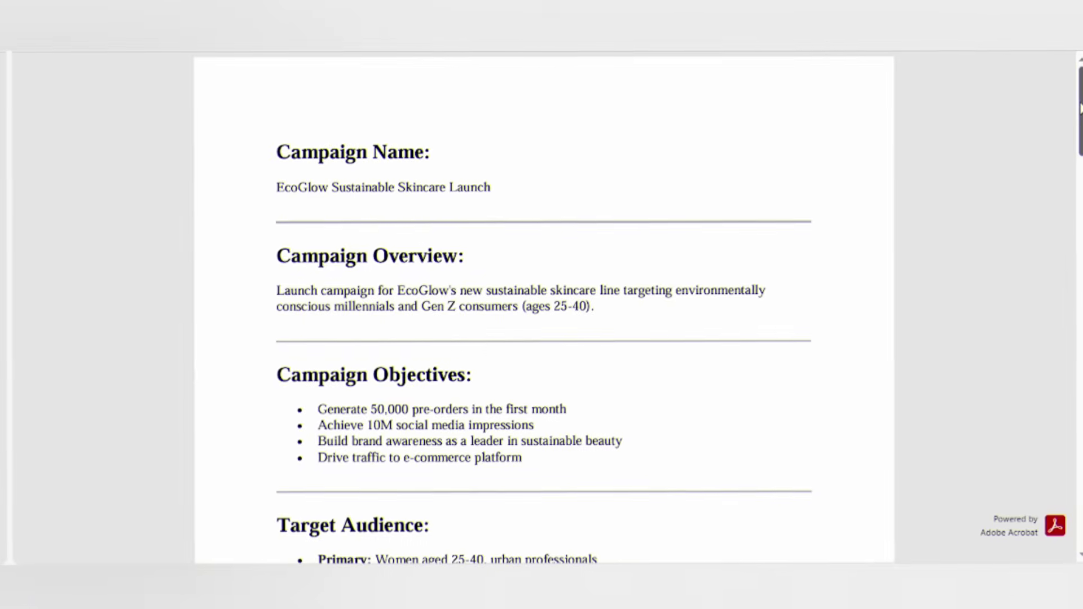
mouse_move(1080, 106)
mouse_down()
mouse_move(1054, 282)
mouse_move(1064, 478)
mouse_up()
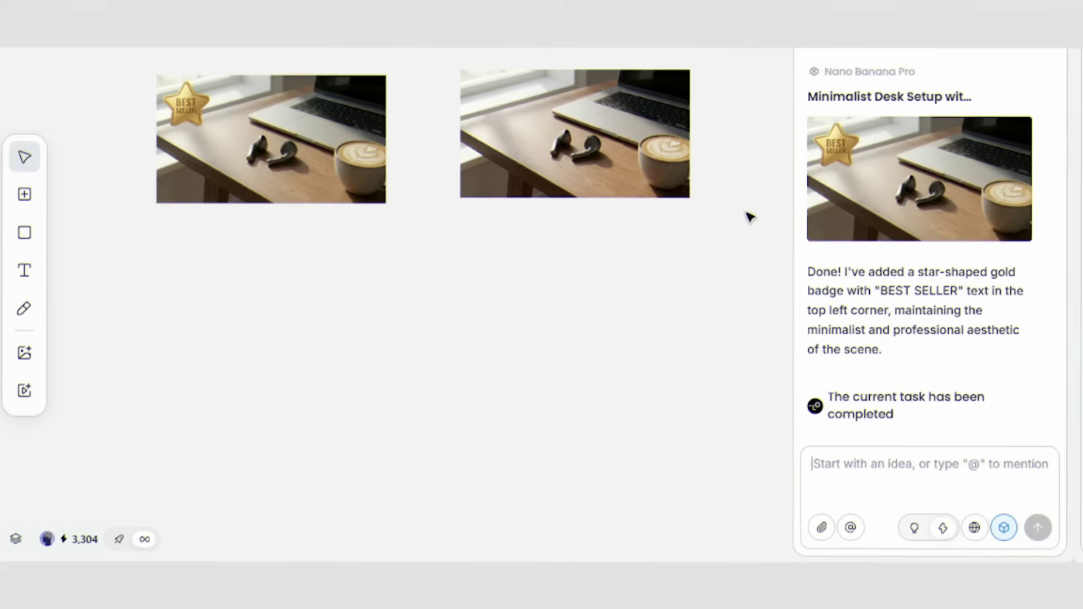
Attach Campaign.pdf to the Lovart chat through the file dialog
click(818, 530)
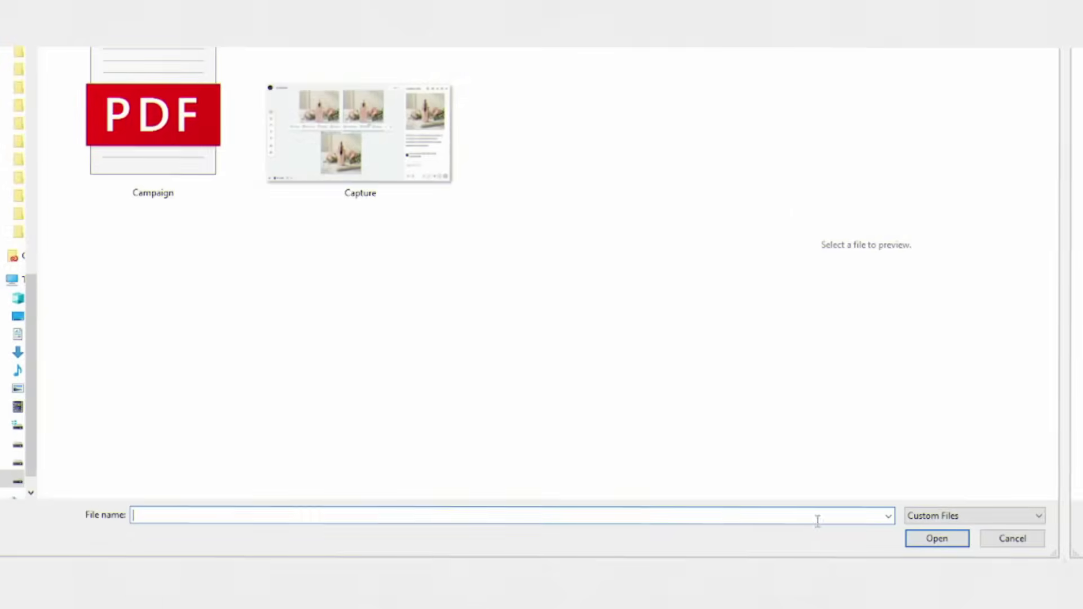
click(153, 118)
click(934, 537)
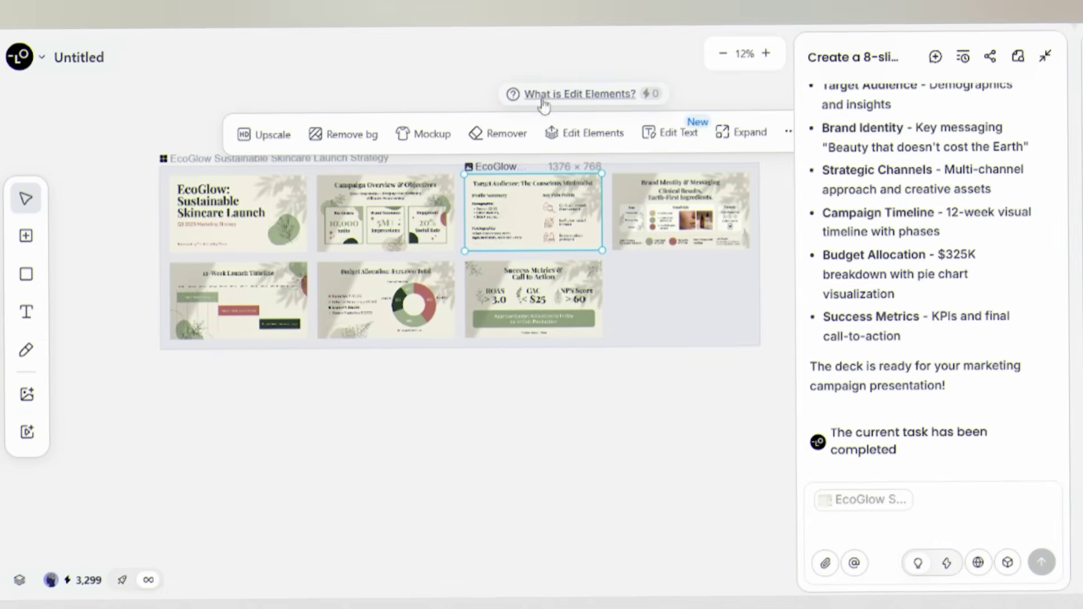
Clear the slide selection, then marquee-select seven EcoGlow deck slides
click(459, 79)
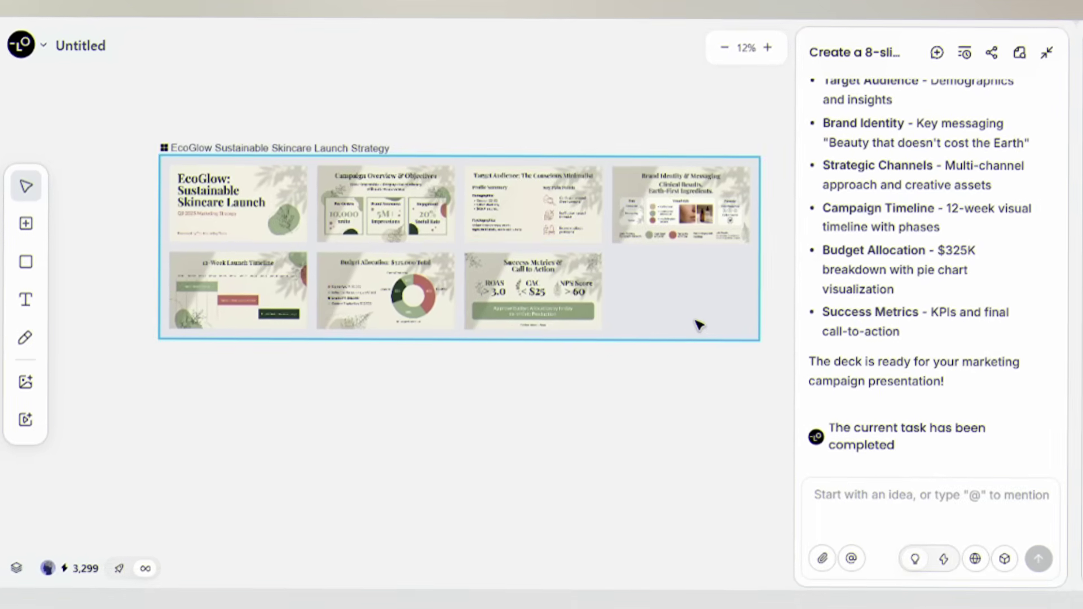
click(533, 233)
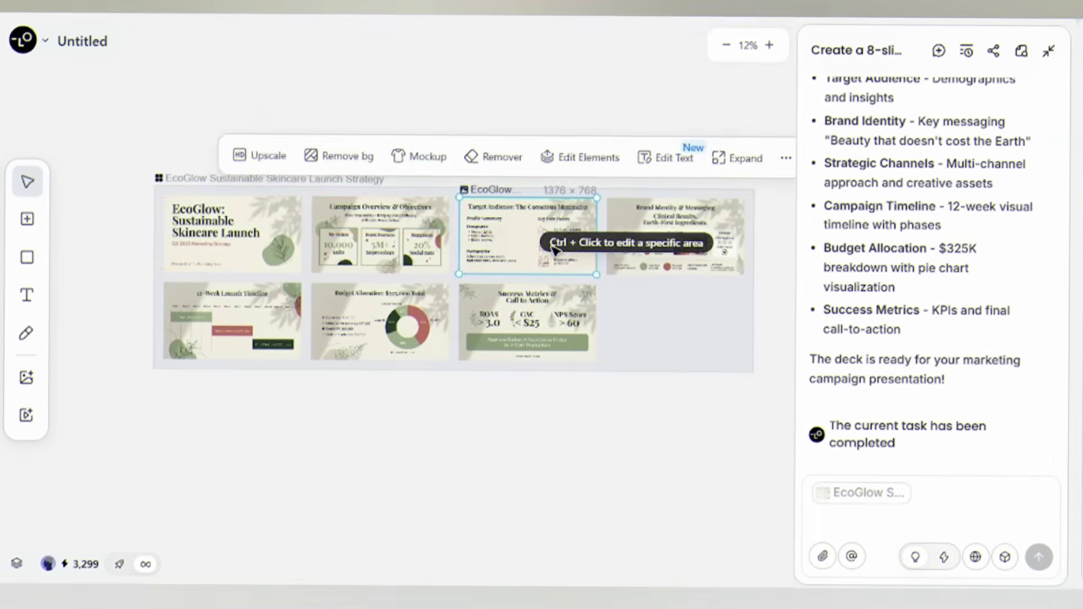
click(581, 88)
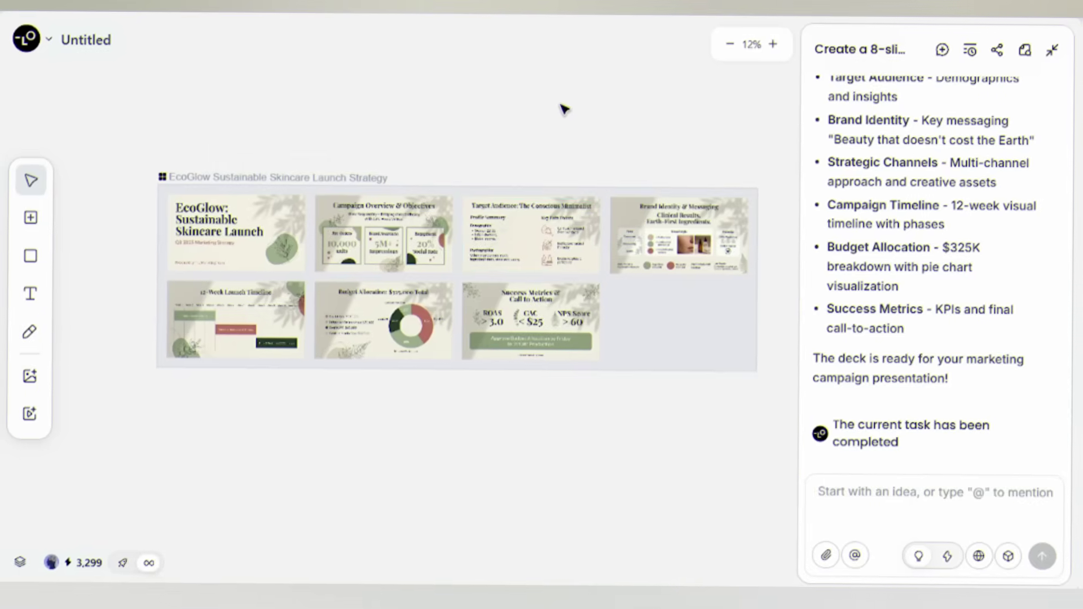
drag(715, 153, 160, 368)
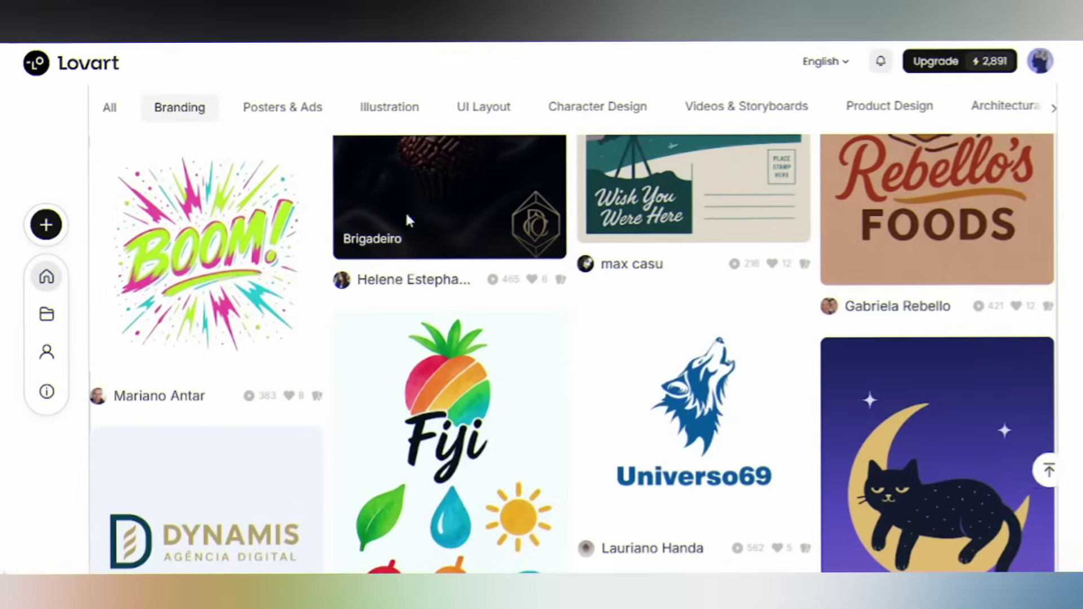
View the Brigadeiro showcase picture and the necklace and earrings concept sketches
click(405, 219)
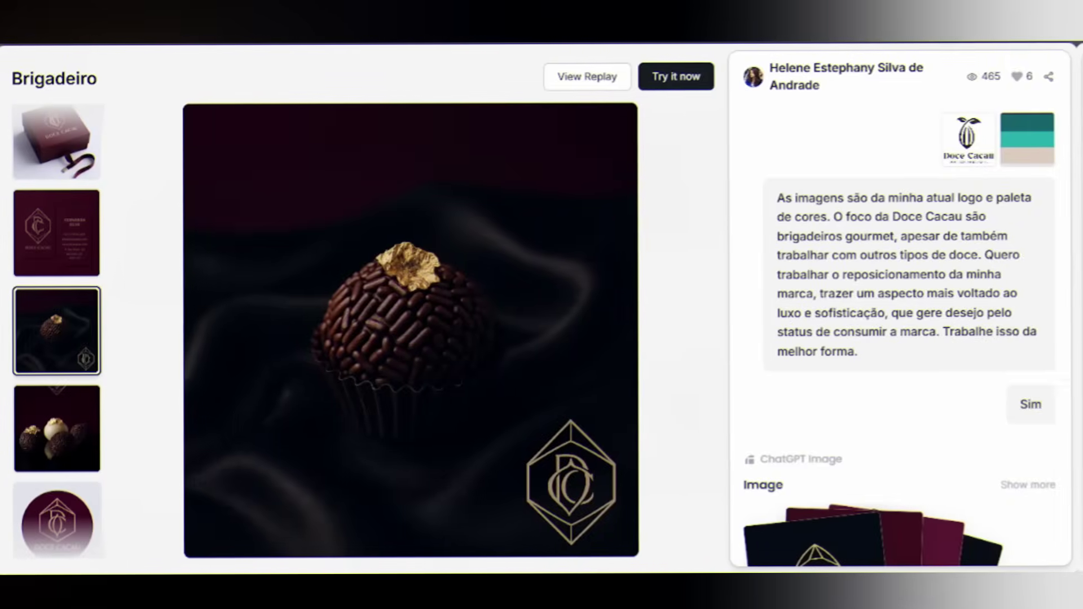
click(57, 429)
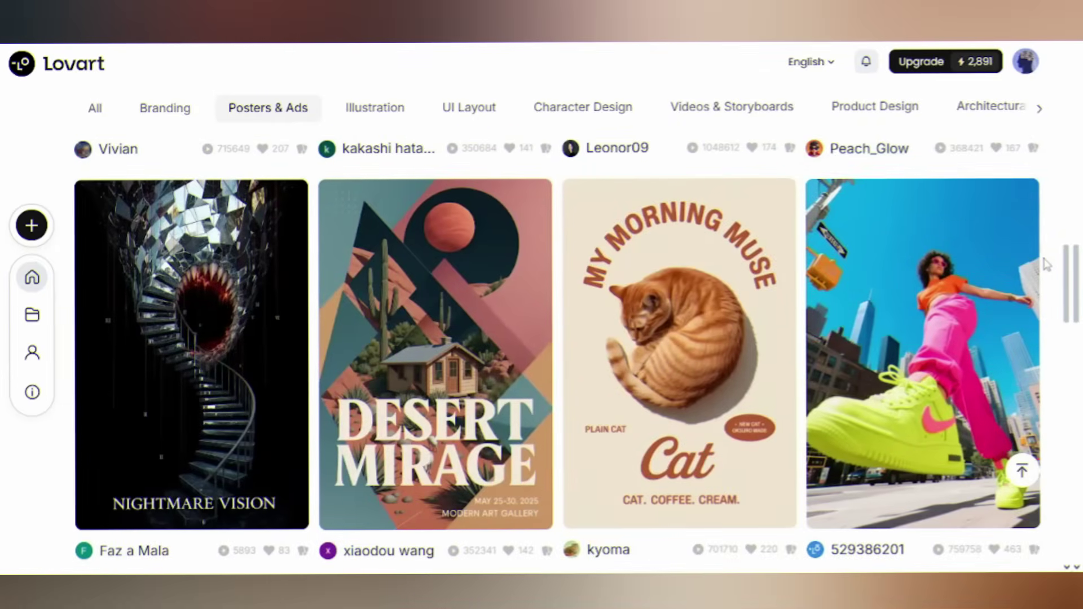
scroll(1046, 265, down, 2)
scroll(1044, 279, down, 2)
scroll(1041, 313, down, 1)
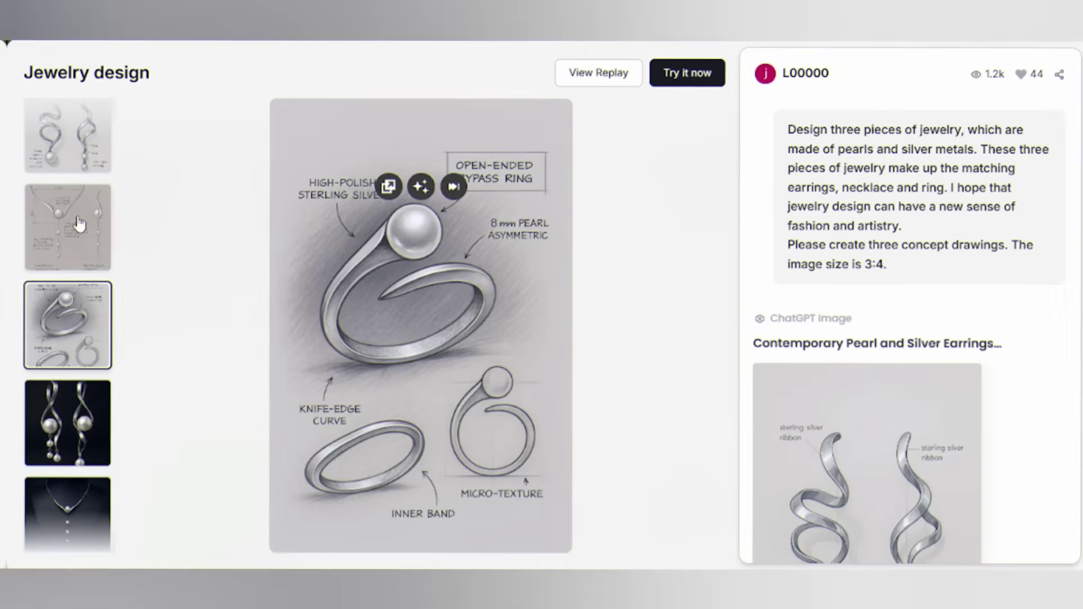
click(78, 226)
click(77, 178)
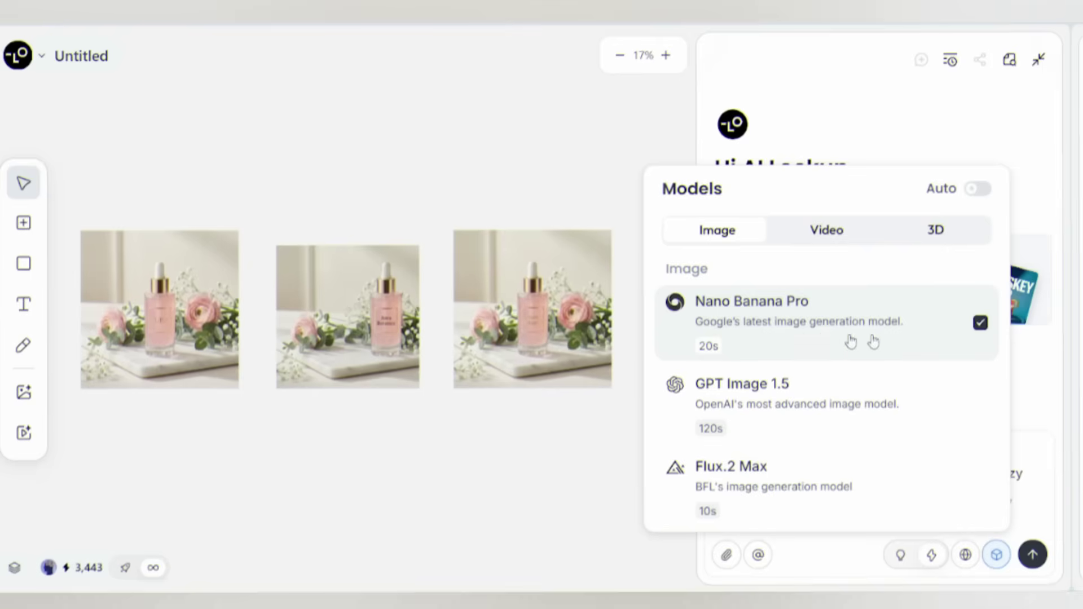
Switch the Models panel to the Video tab listing Kling 2.6, Wan 2.6 and Sora 2 Pro
click(839, 229)
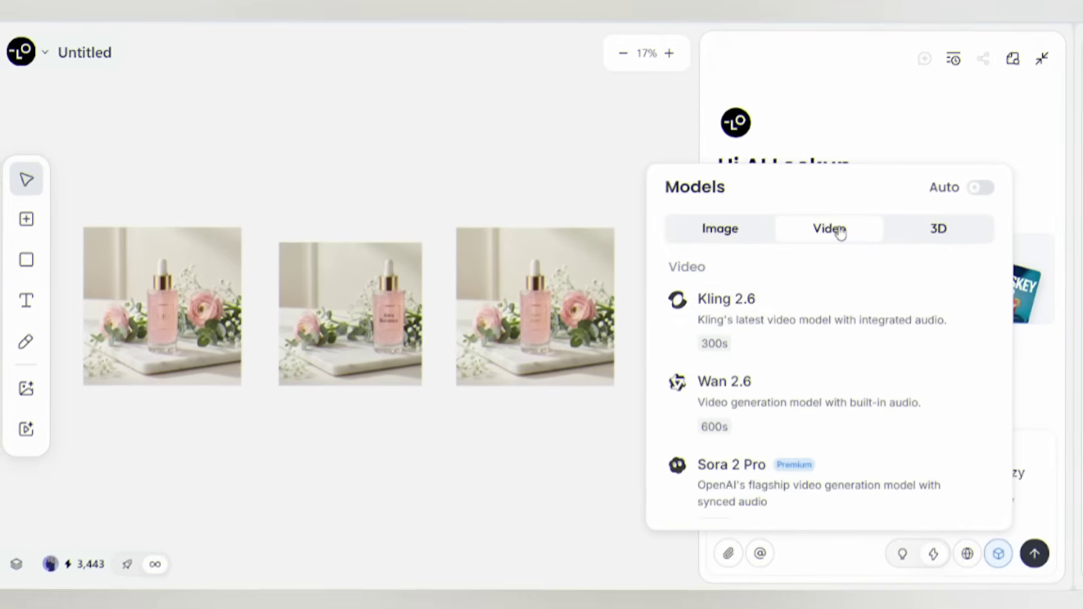